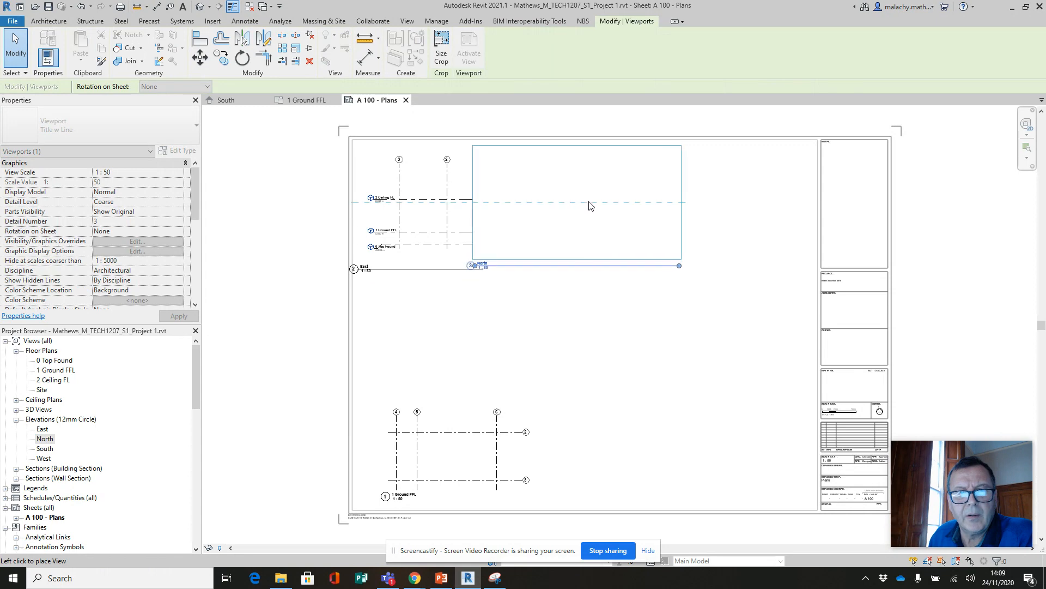
- Place the North and West elevations on the A 100 sheet in a row beside the East elevation
left_click(591, 201)
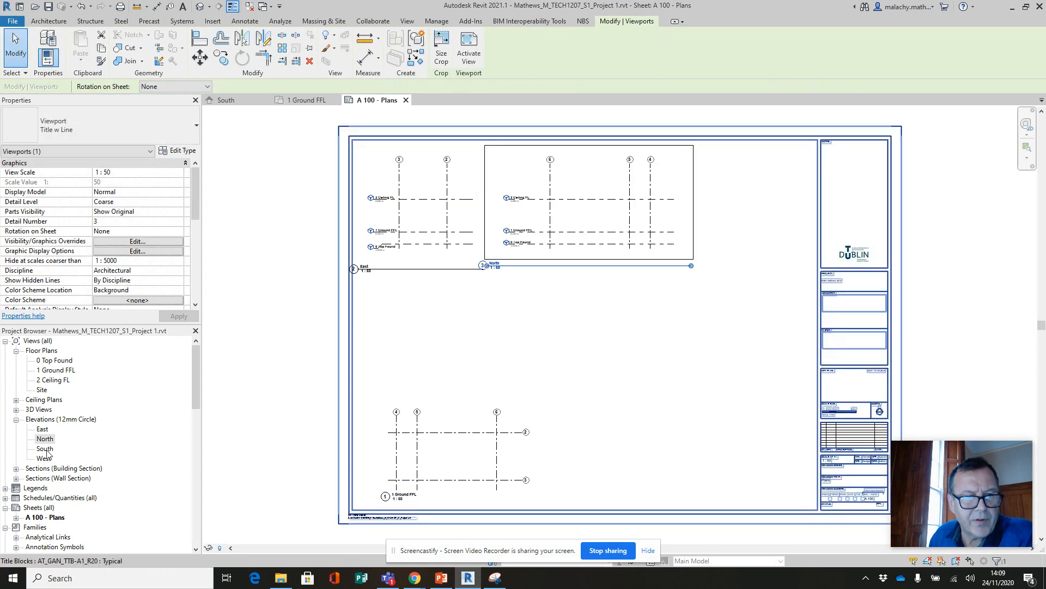
left_click_drag(44, 458, 743, 211)
left_click(754, 210)
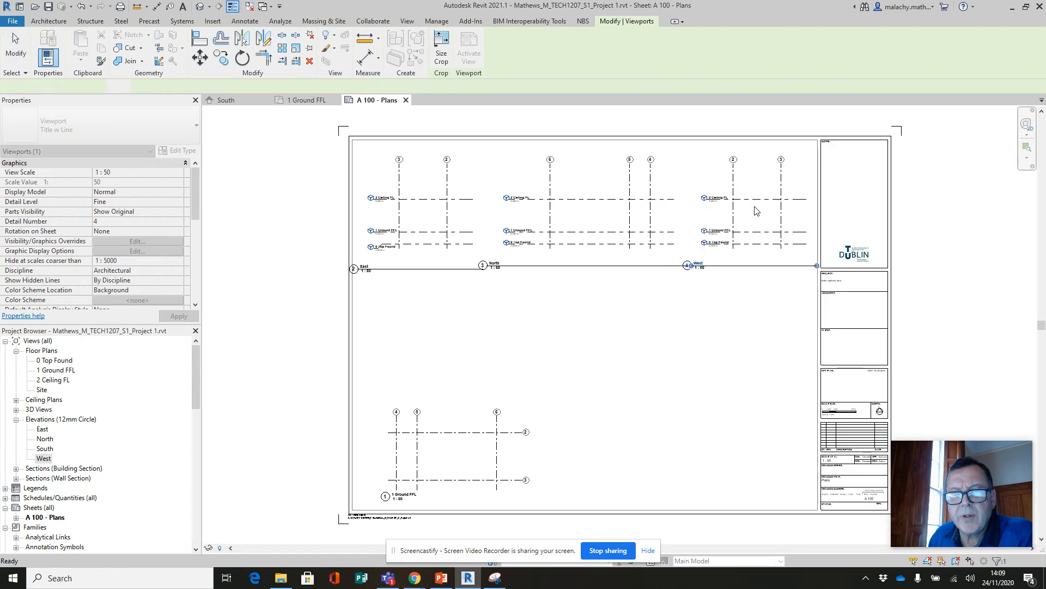
- Place the South elevation on the sheet between the East elevation and the ground floor plan
left_click(45, 449)
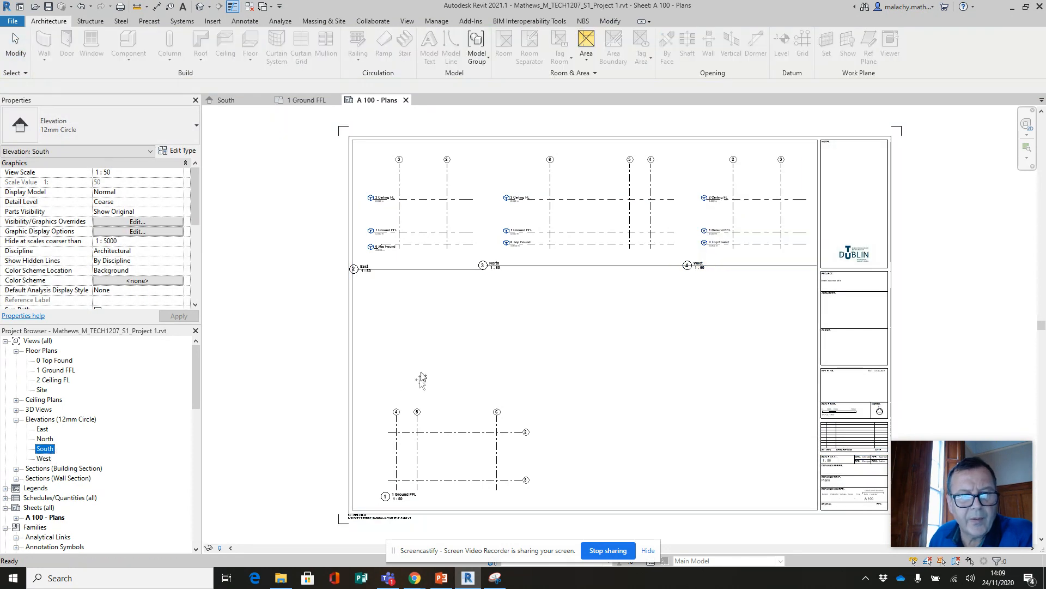
left_click_drag(486, 345, 484, 346)
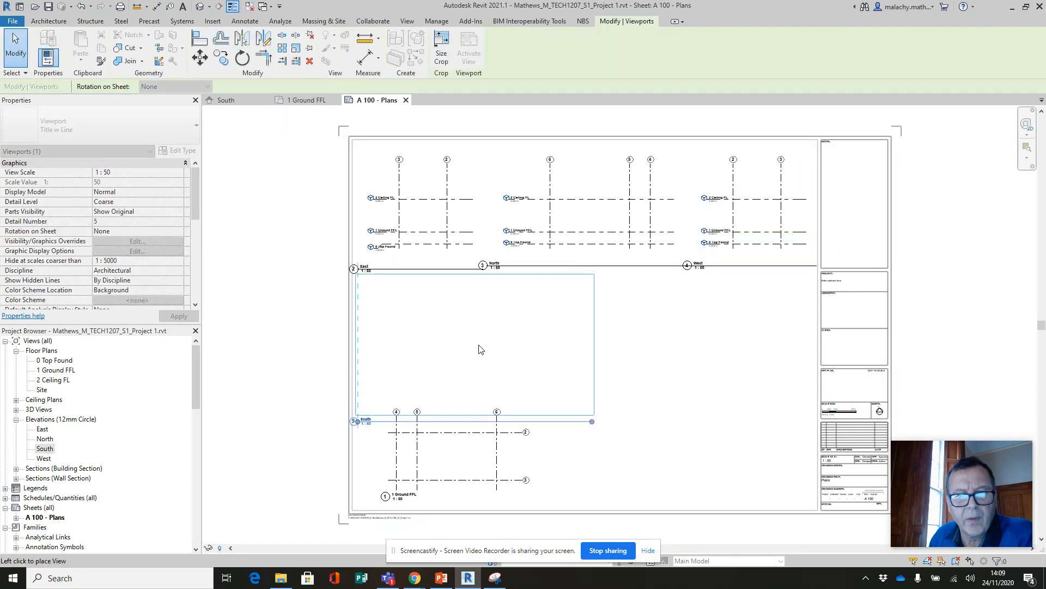
left_click(481, 343)
left_click(652, 398)
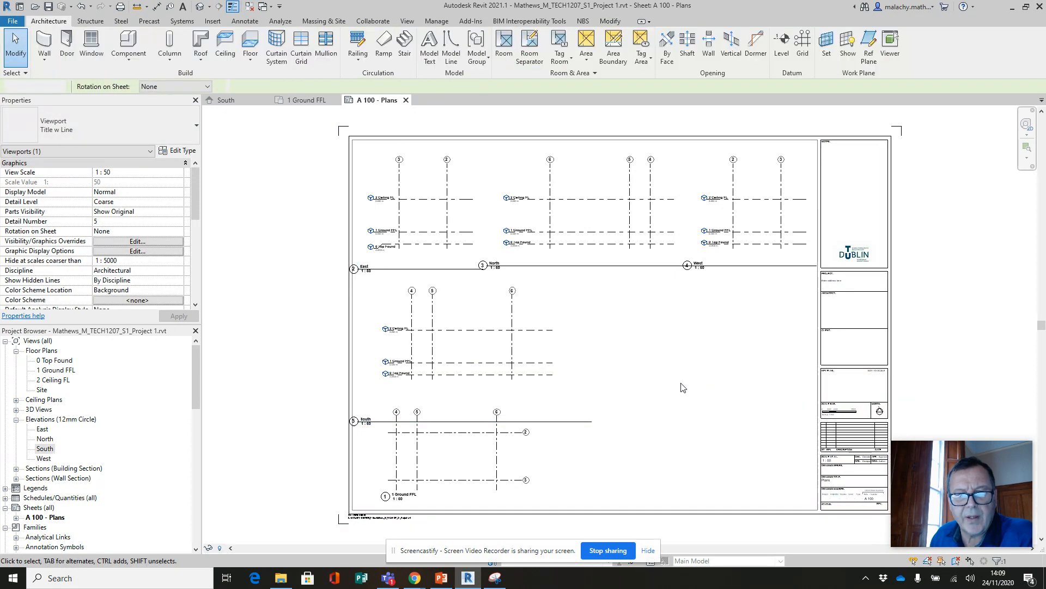
- Change the East, North, West and South elevation viewports to the Title No Line w Detail Ref type
left_click(371, 426)
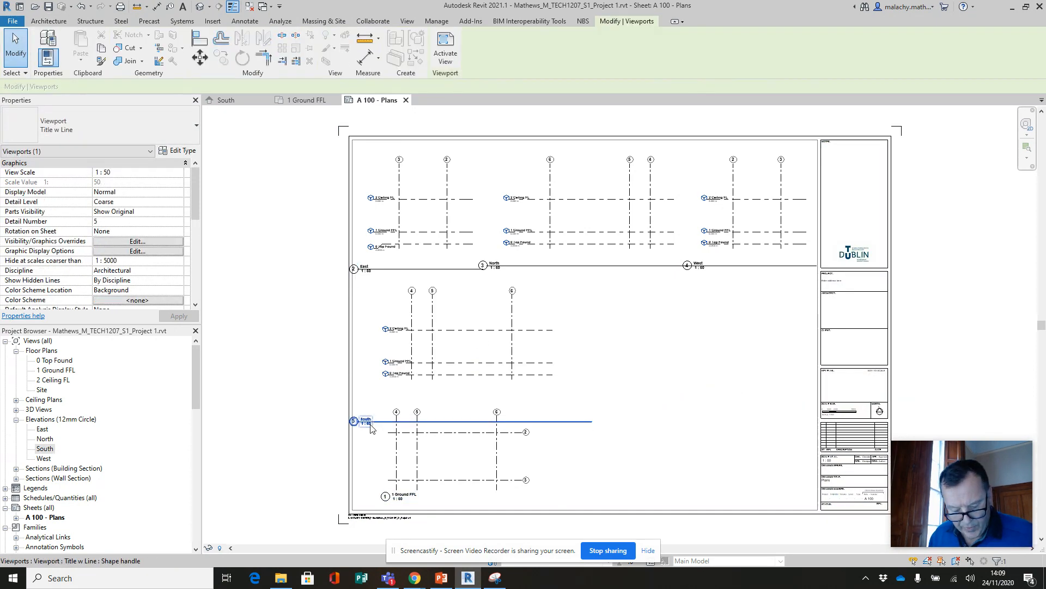
left_click(369, 270)
left_click(504, 266, "ctrl")
left_click(666, 266, "ctrl")
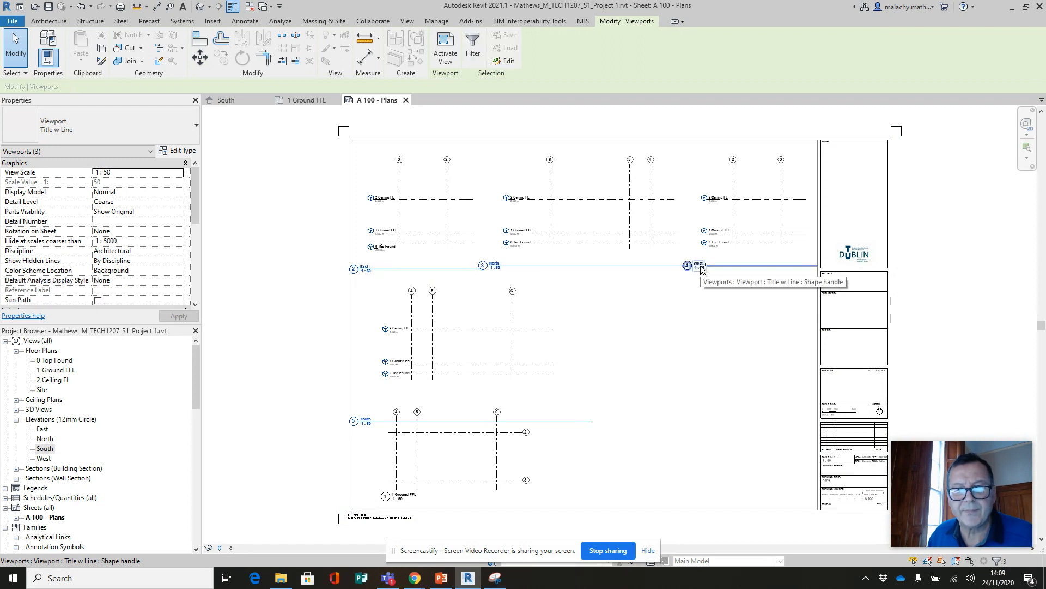
left_click(497, 418, "ctrl")
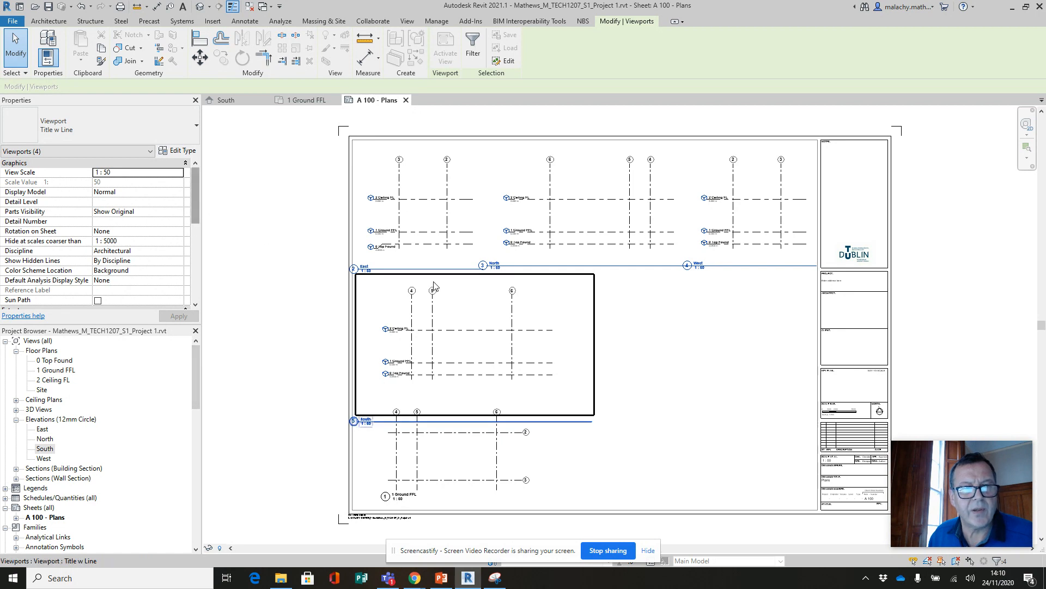
left_click(167, 130)
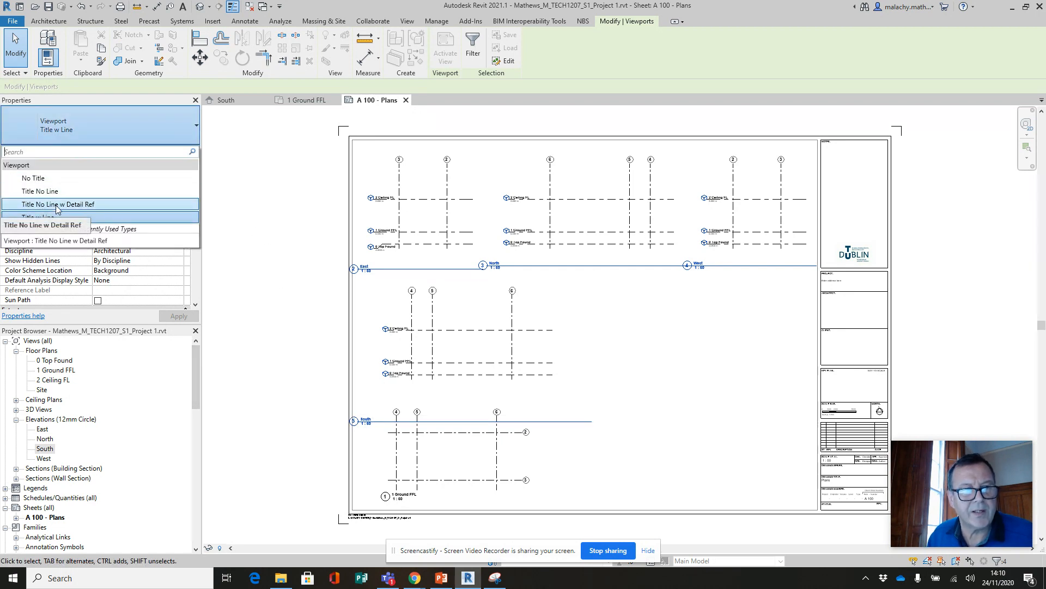
left_click(83, 206)
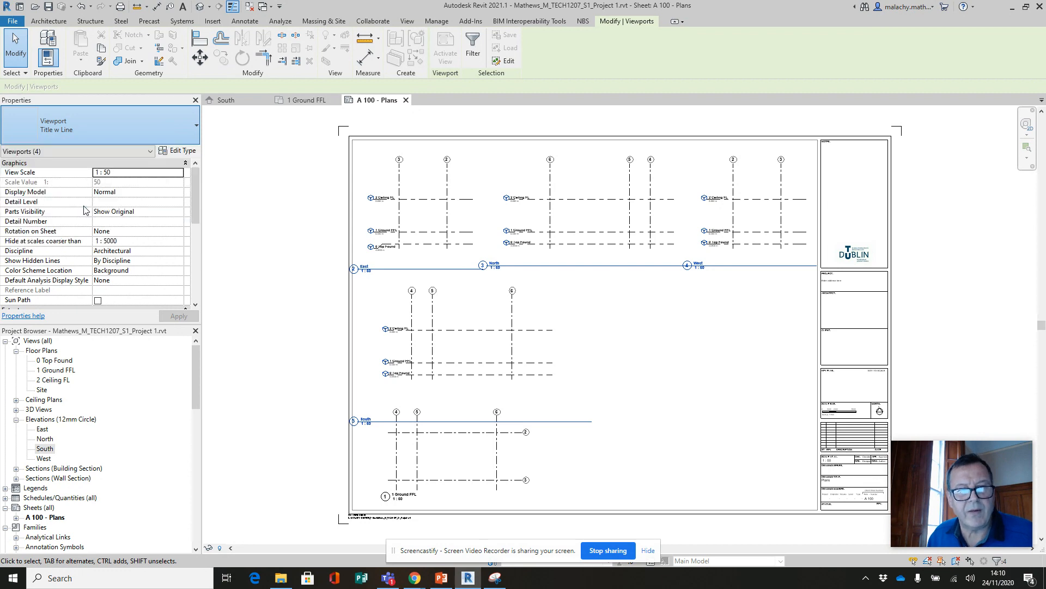
left_click(659, 336)
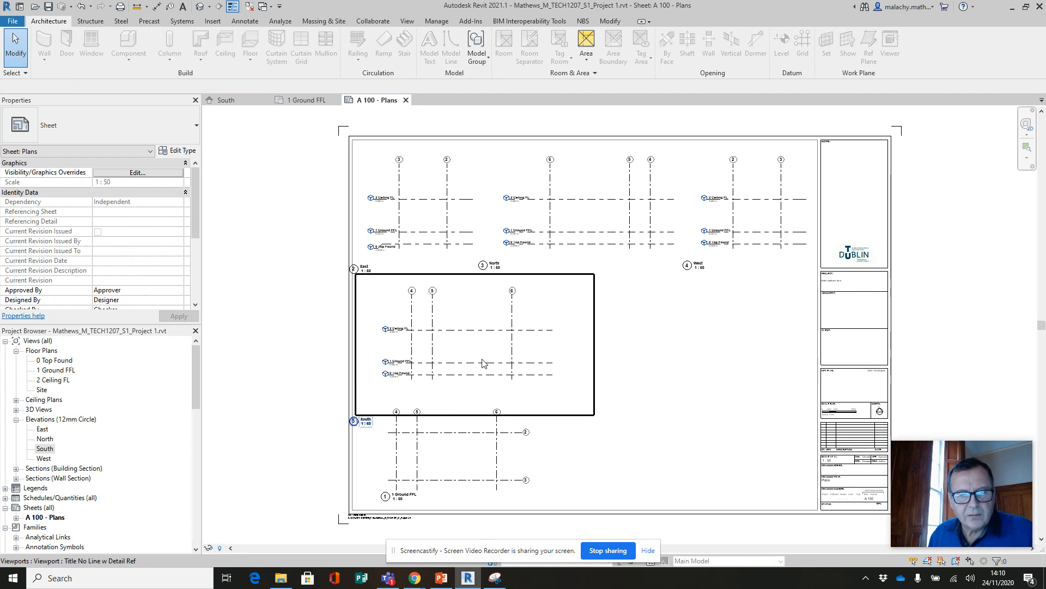
- Move the South elevation's title up beneath its drawing and shift the viewport slightly left on the sheet
left_click(370, 424)
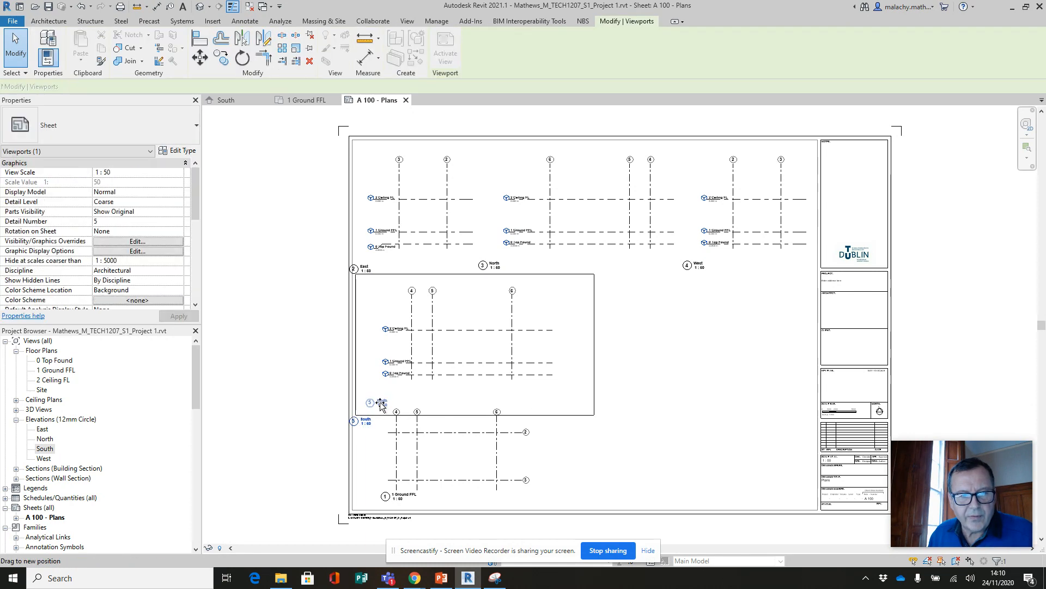
left_click_drag(370, 424, 387, 401)
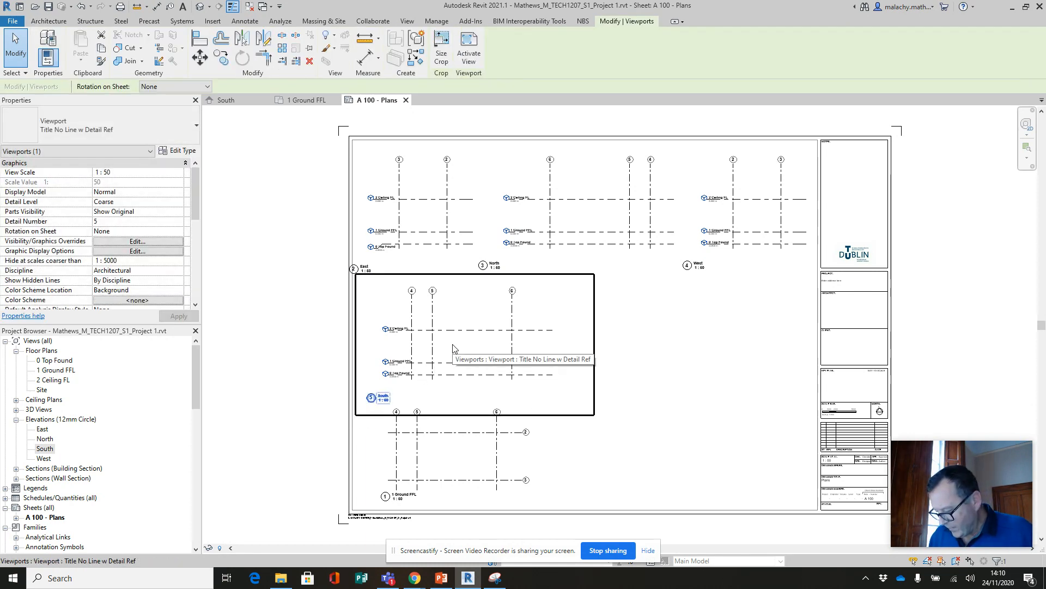
left_click_drag(452, 348, 446, 349)
left_click(271, 343)
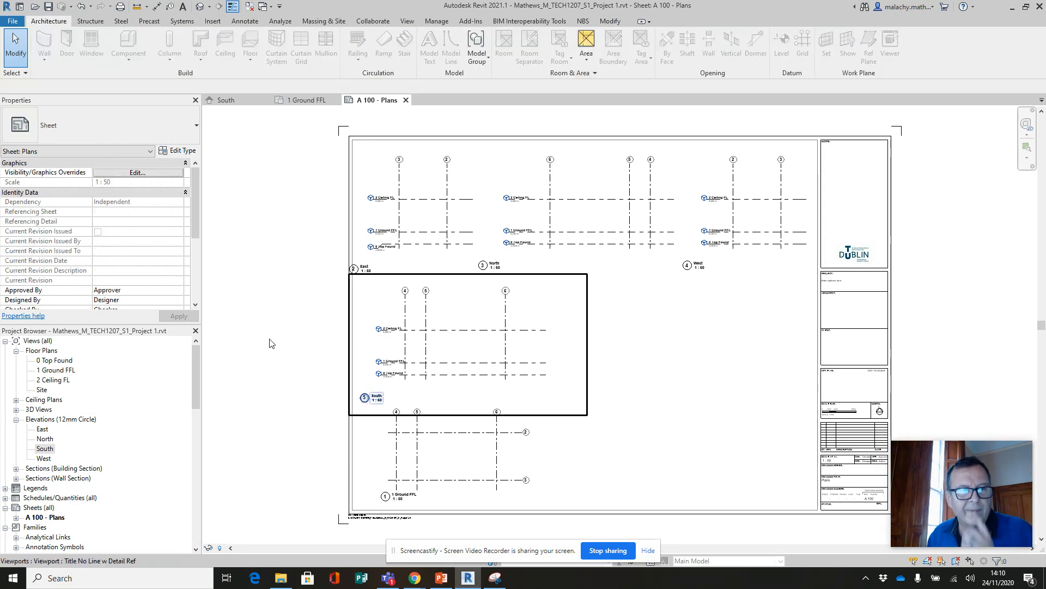
- Open the 1 Ground FFL floor plan and start an architectural wall using the Ext Ins 215 Blwk type
double_click(56, 370)
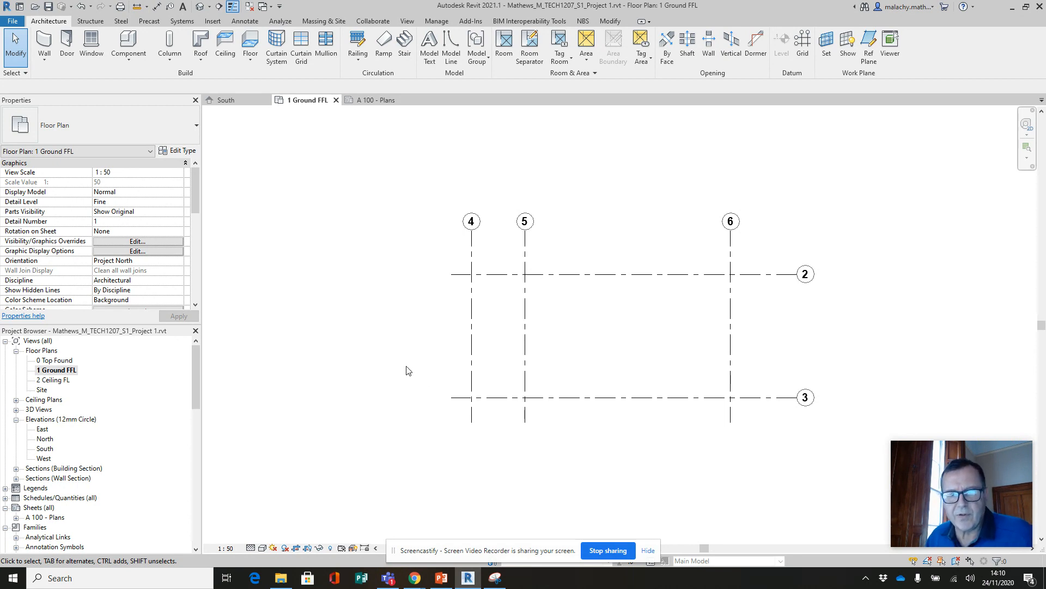
middle_click_drag(406, 371, 350, 393)
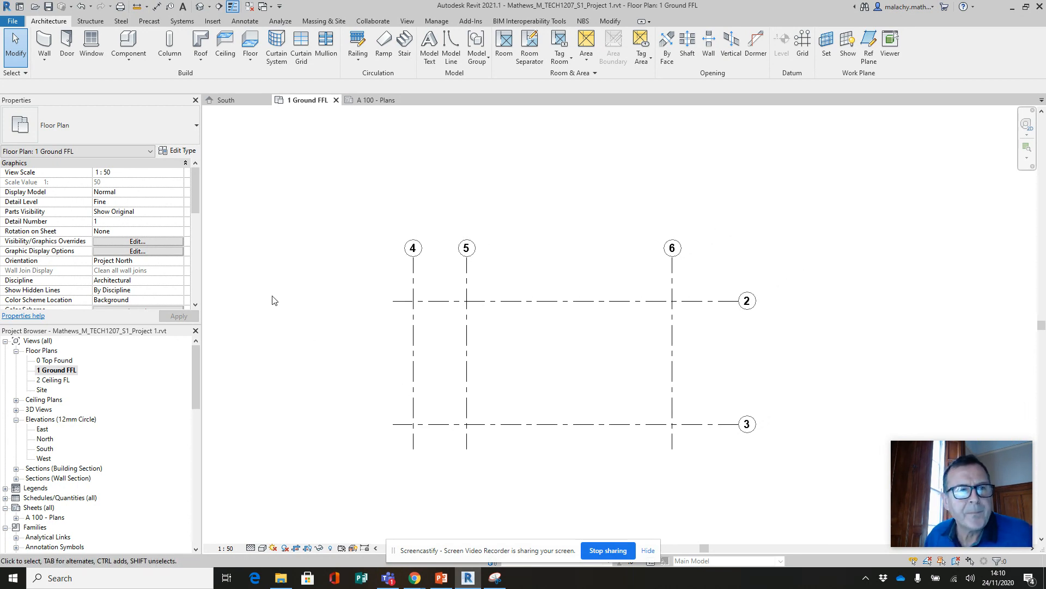
left_click(44, 59)
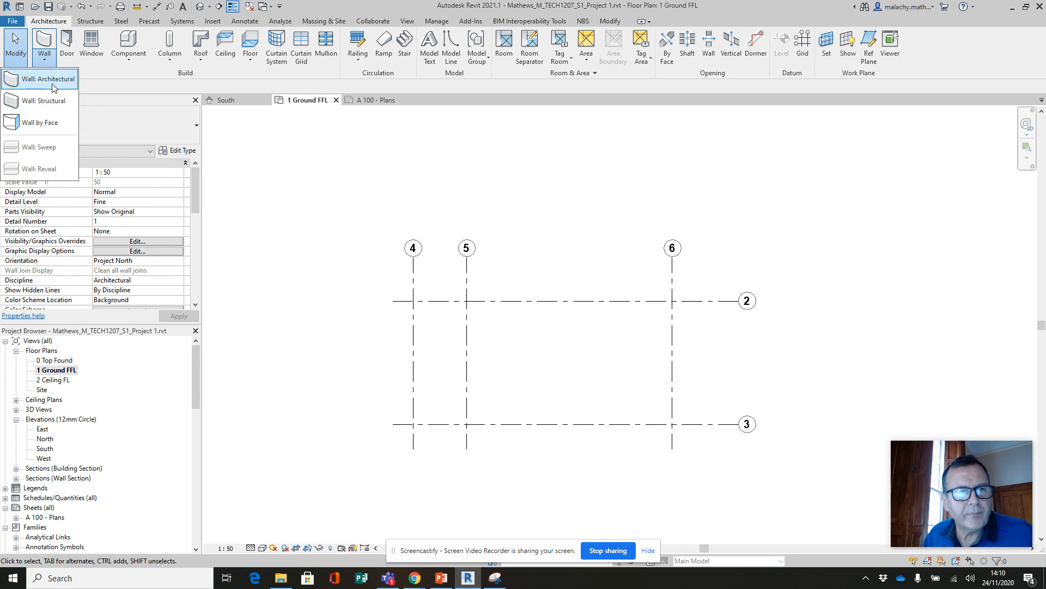
left_click(54, 88)
left_click(136, 127)
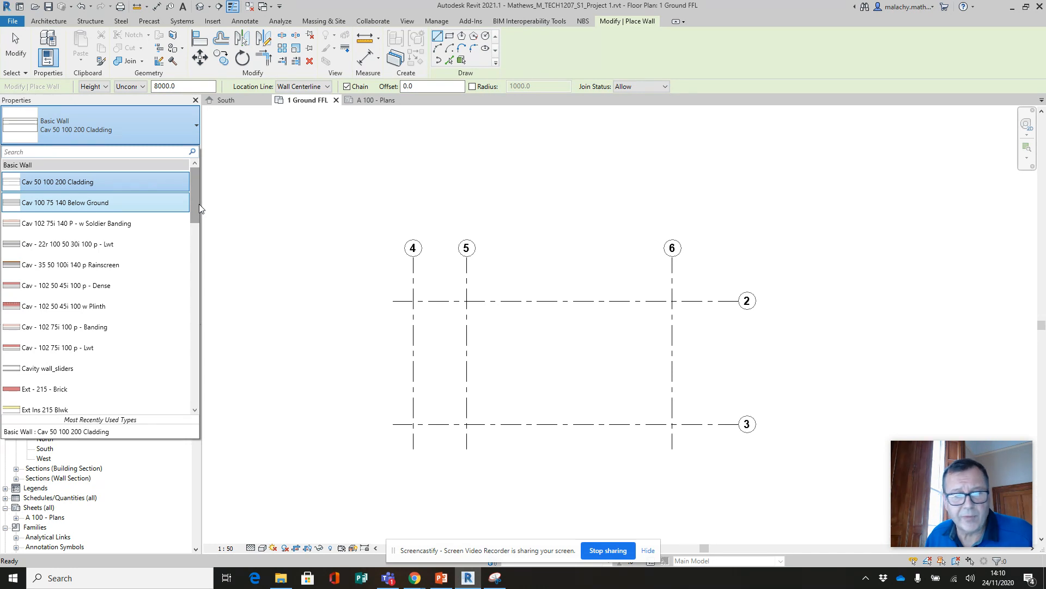
left_click_drag(198, 204, 198, 245)
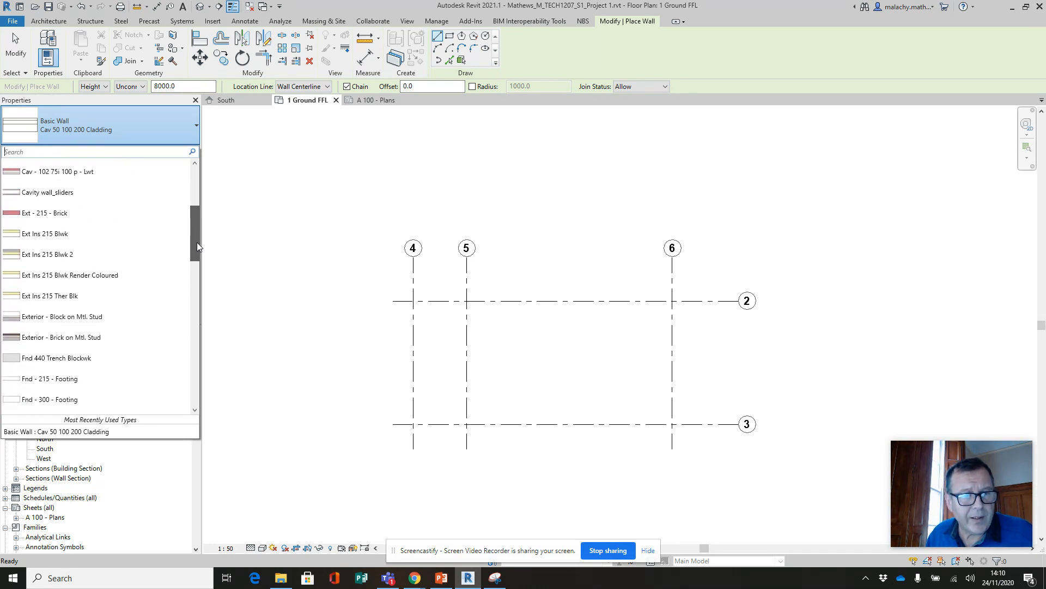
left_click(49, 233)
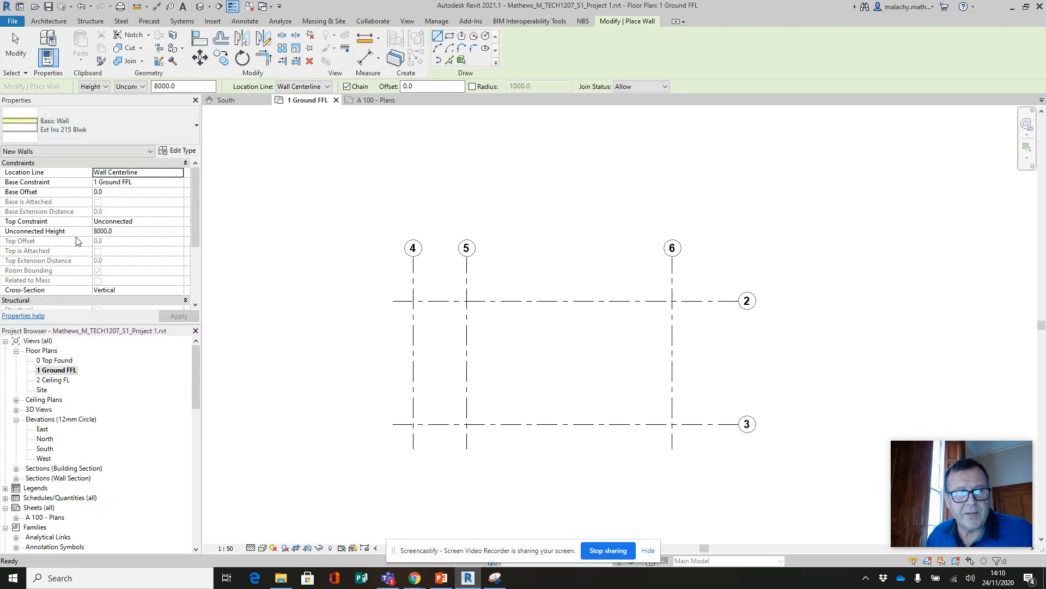
- Duplicate the Ext Ins 215 Blwk wall type under the name Ext Ins 215 Blwk TDS Pro 1
left_click(177, 150)
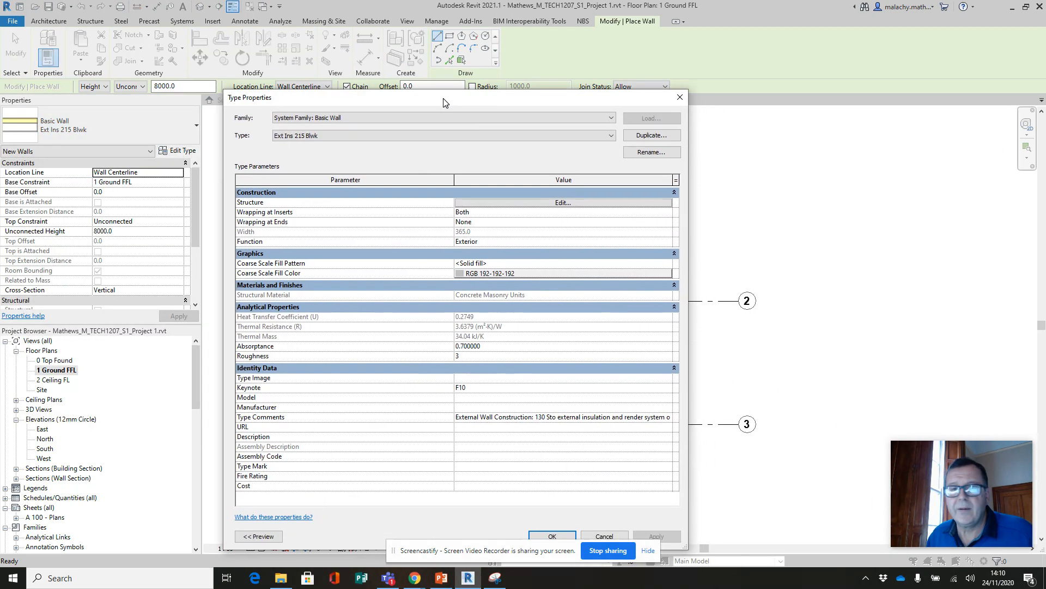
left_click(674, 126)
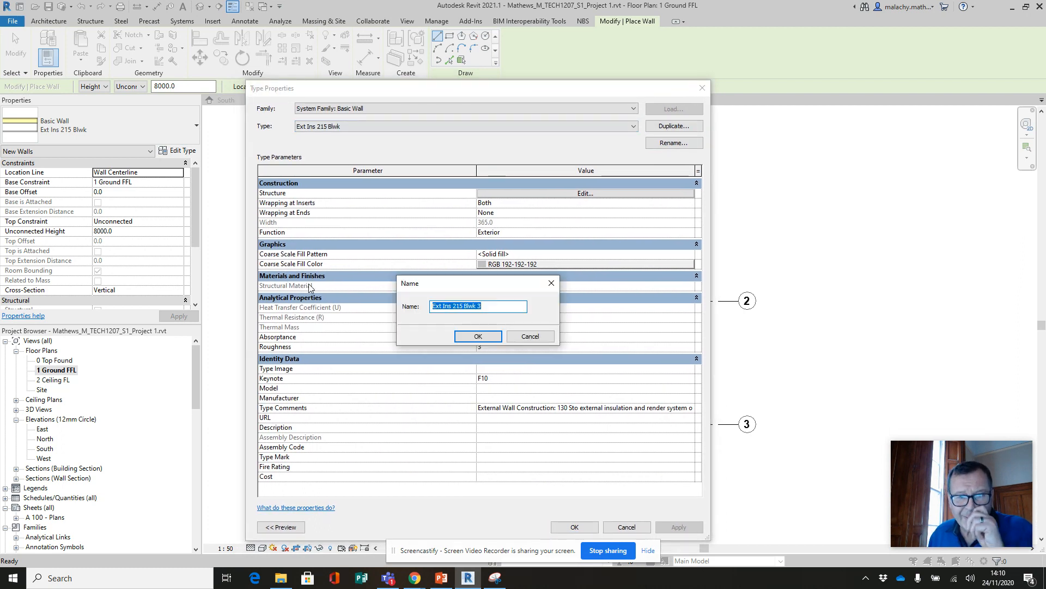
left_click(489, 306)
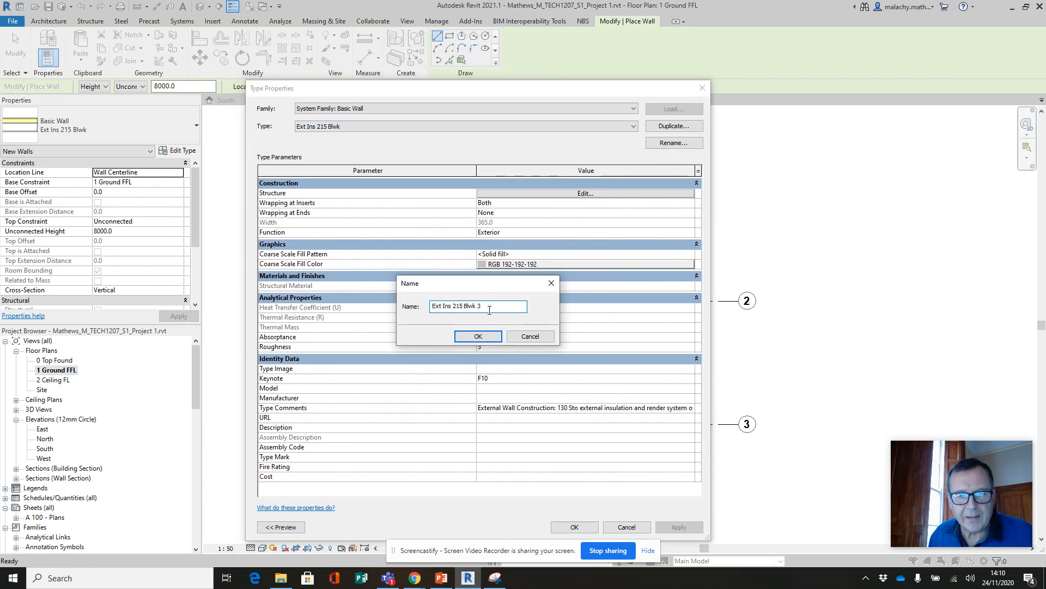
key("BackSpace")
key("BackSpace")
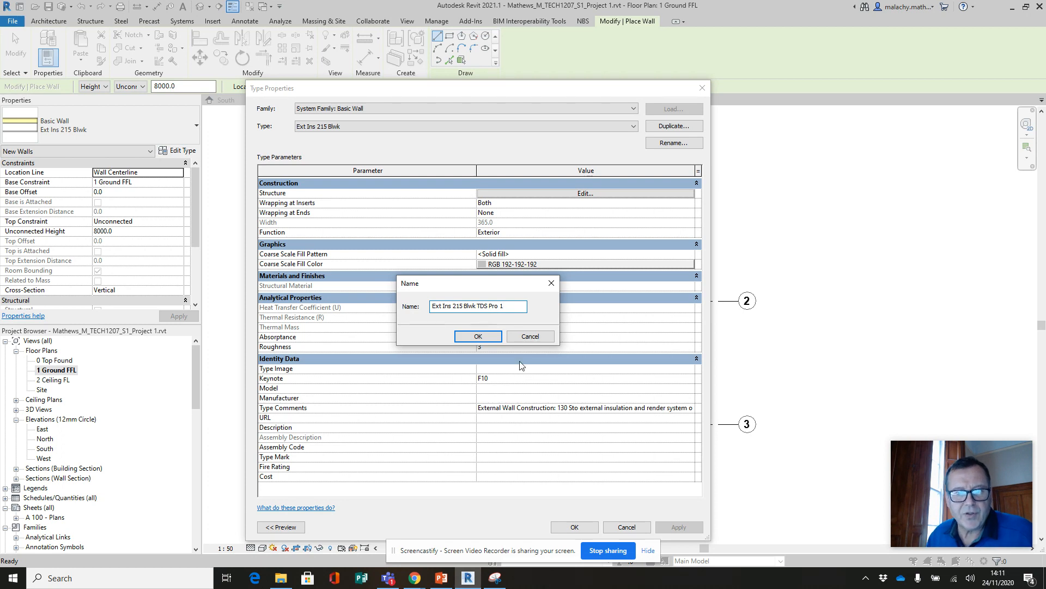
left_click(473, 337)
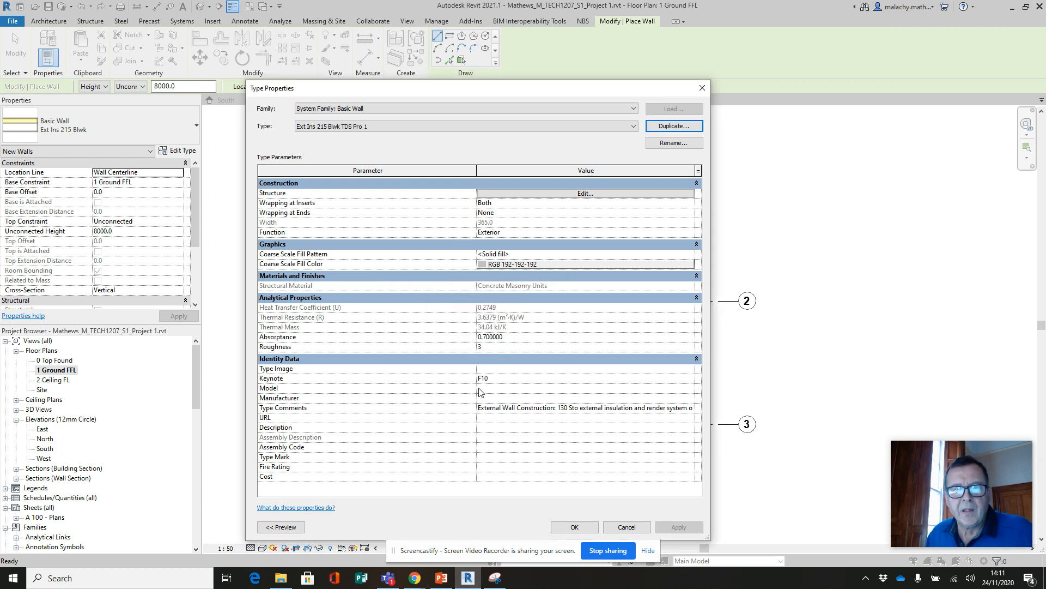
- Insert a layer between the inner core boundary and the Gypsum Wall Board in the wall structure, with function Substrate [2]
left_click(585, 193)
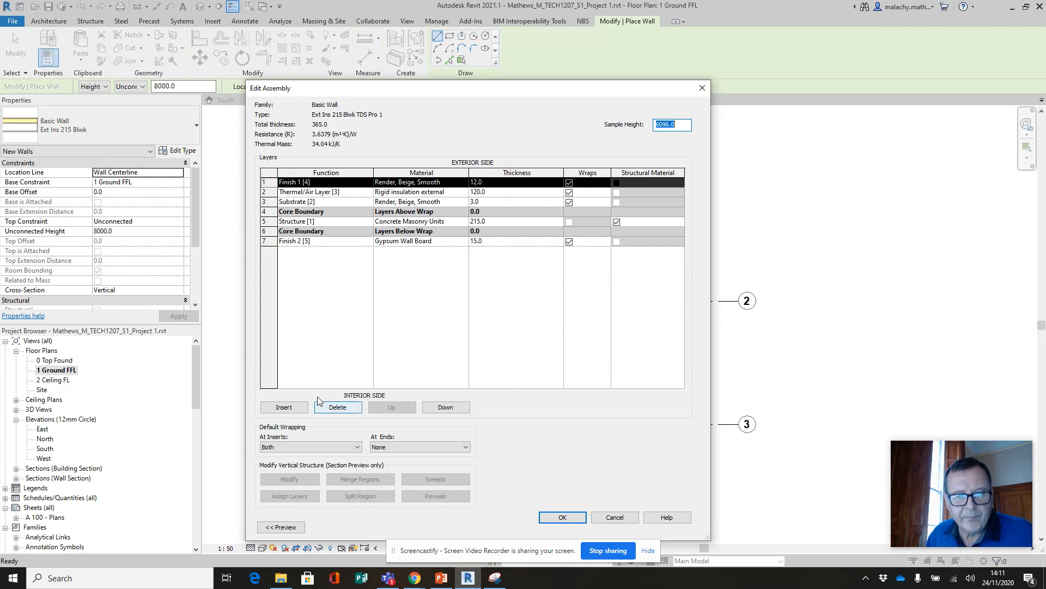
left_click(415, 243)
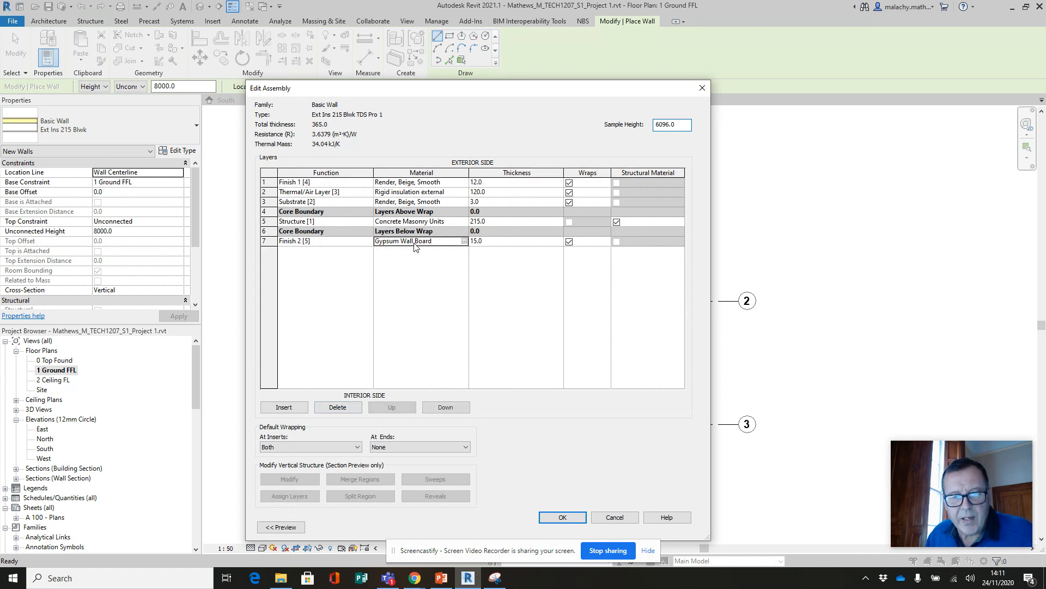
left_click(289, 410)
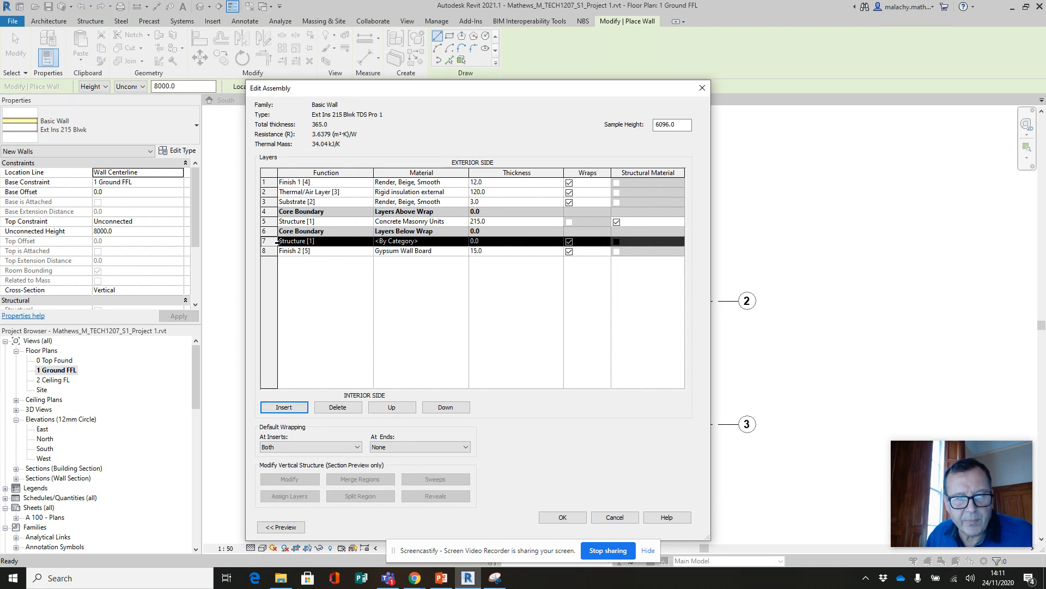
left_click(369, 242)
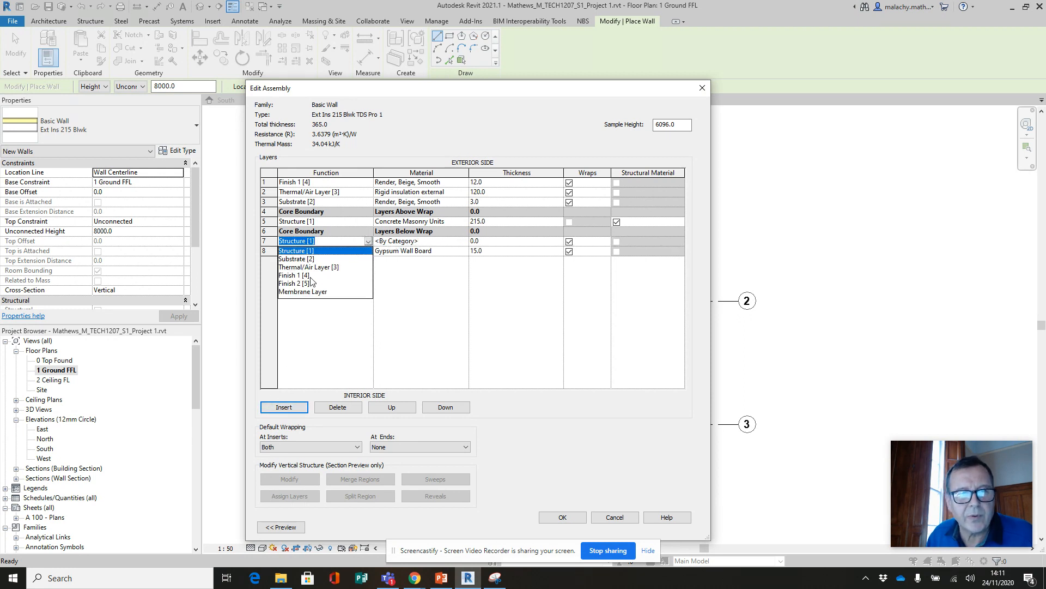
left_click(311, 259)
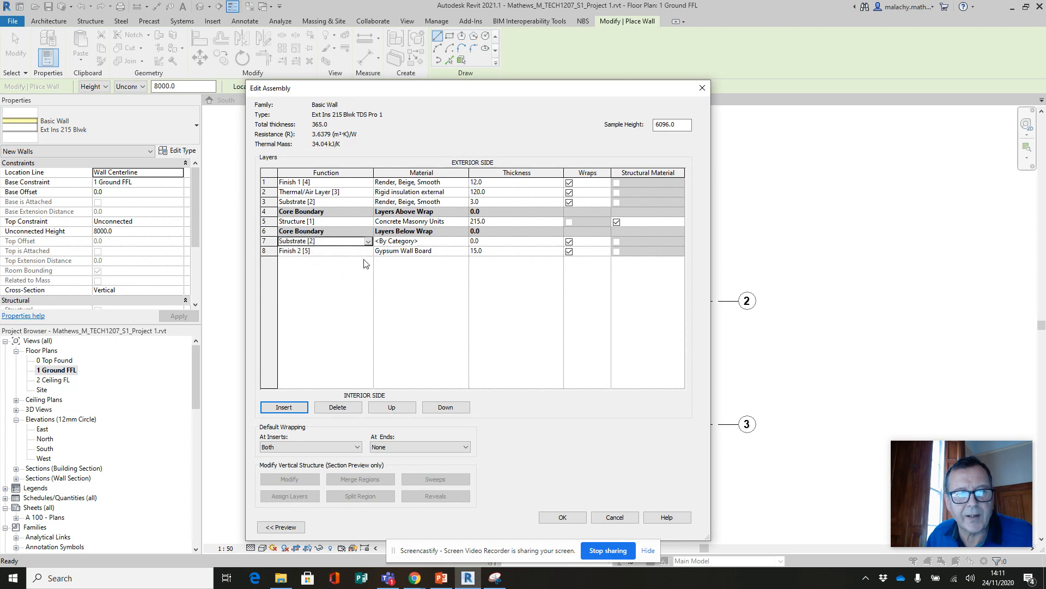
- Open the material choice for the new inner Substrate [2] layer and duplicate the Wood - Stud Layer material
left_click(464, 243)
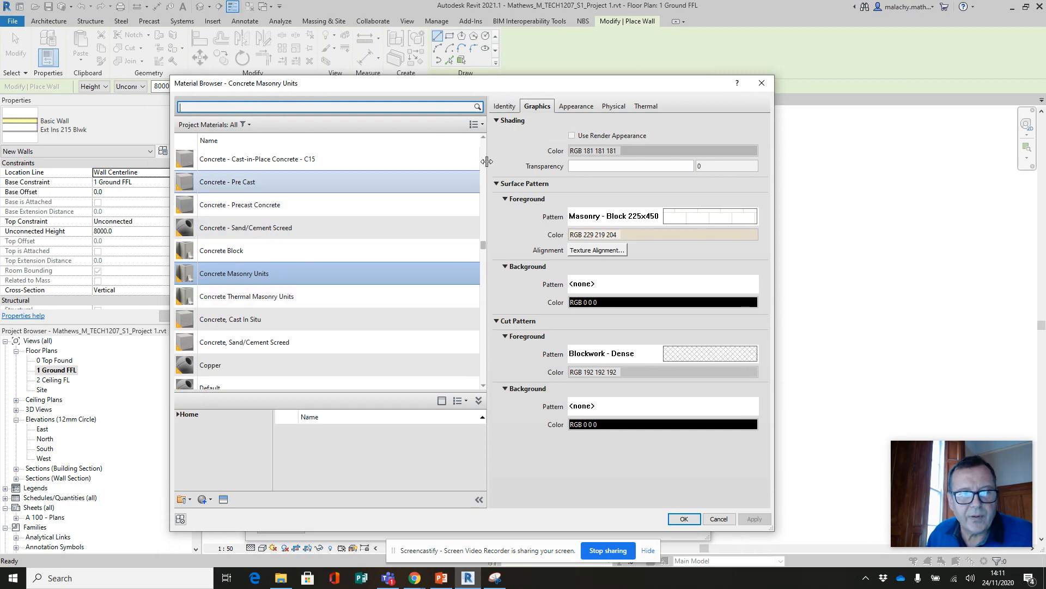
left_click_drag(447, 250, 469, 351)
scroll(463, 264, "down", 10)
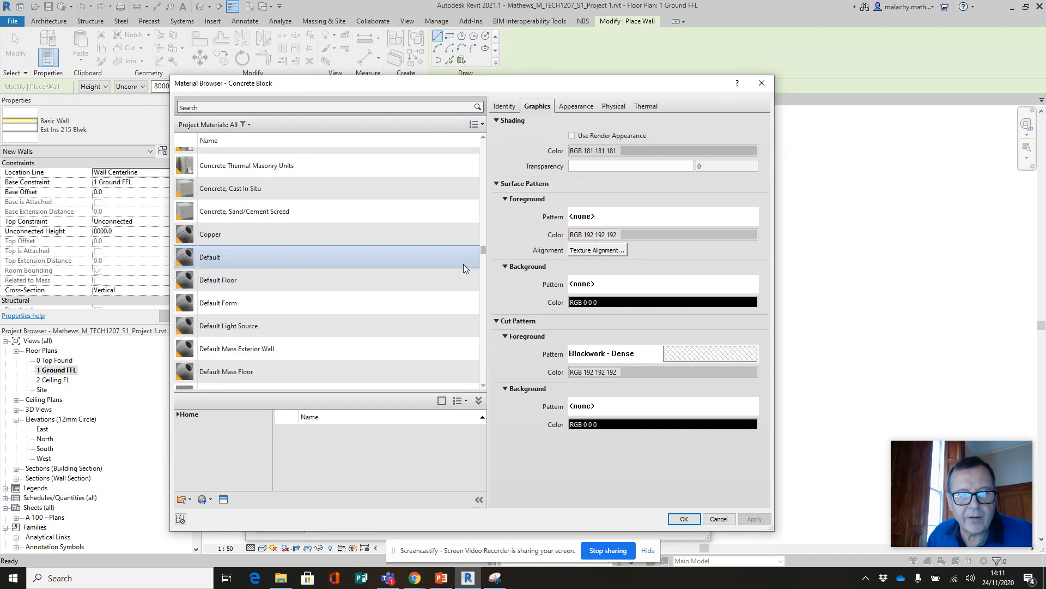
scroll(368, 296, "down", 15)
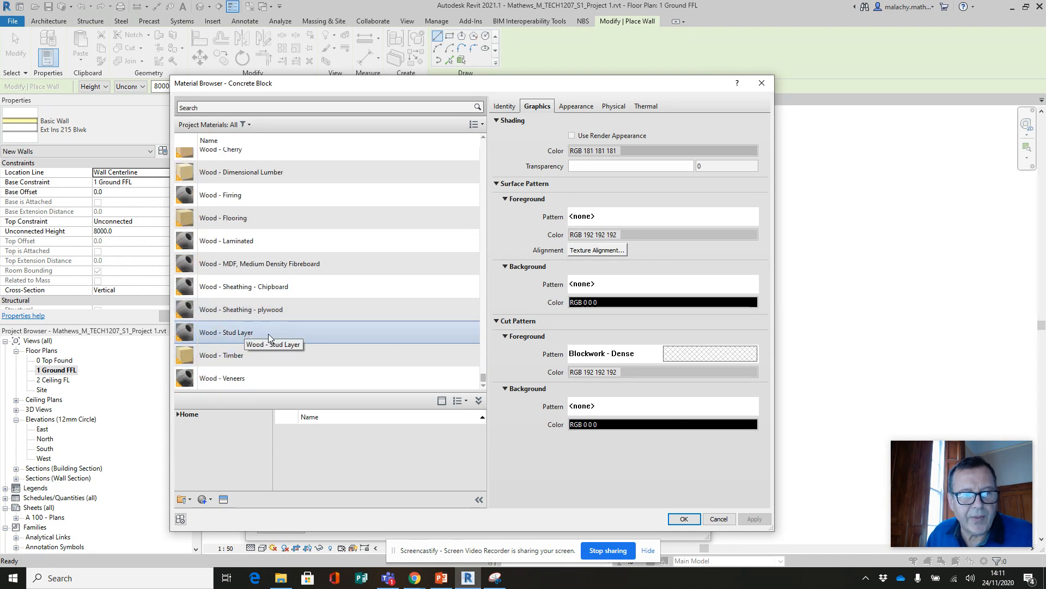
right_click(270, 331)
left_click(285, 336)
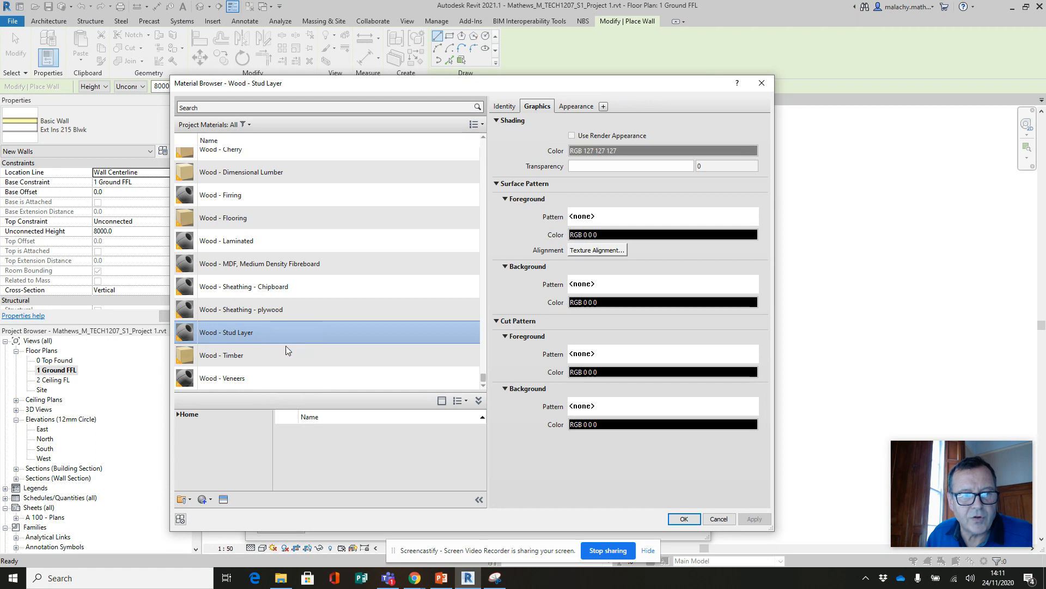
- Rename the duplicated stud layer material as Wood - Batten Layer 1
left_click(274, 333)
left_click_drag(272, 334, 233, 334)
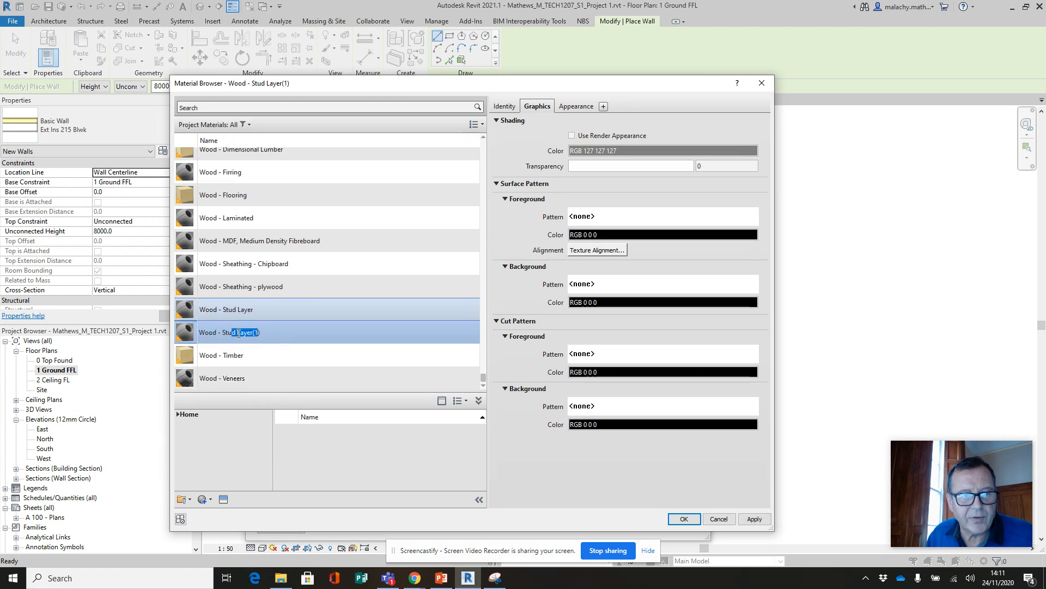
key("BackSpace")
key("BackSpace")
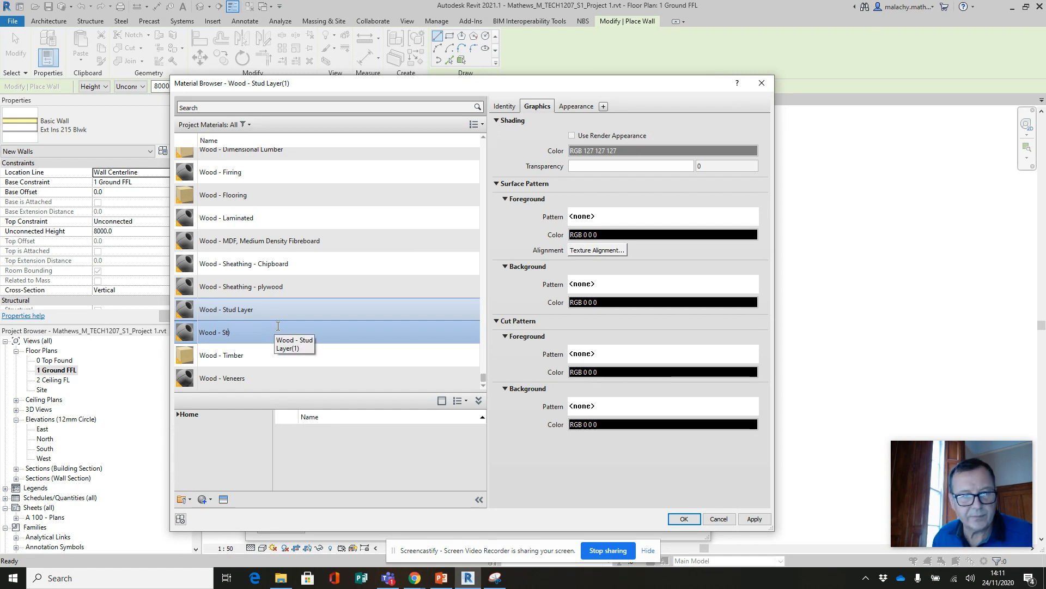
key("BackSpace")
key("BackSpace")
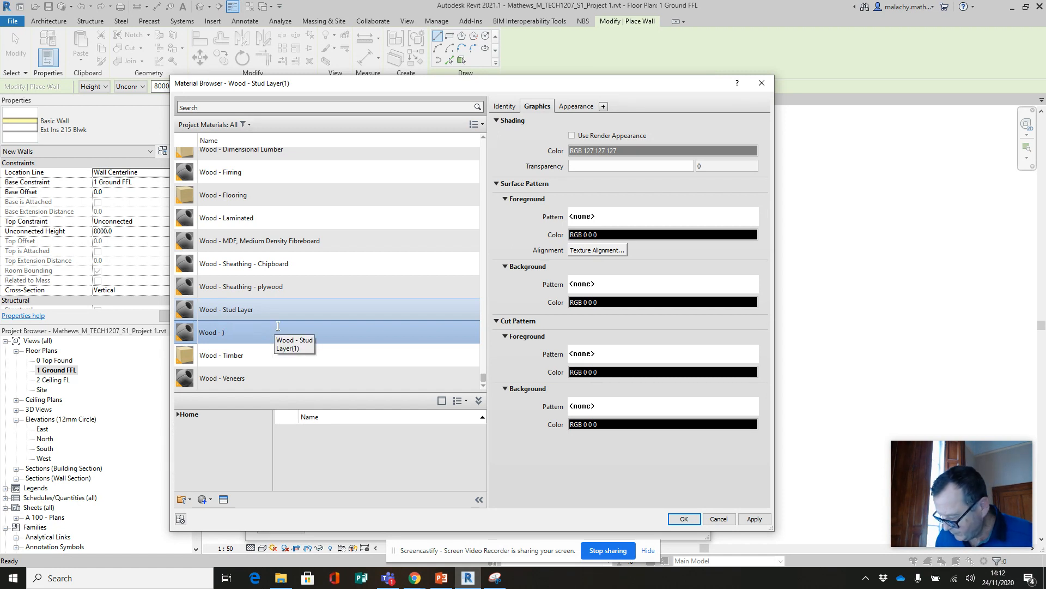
type("Batt")
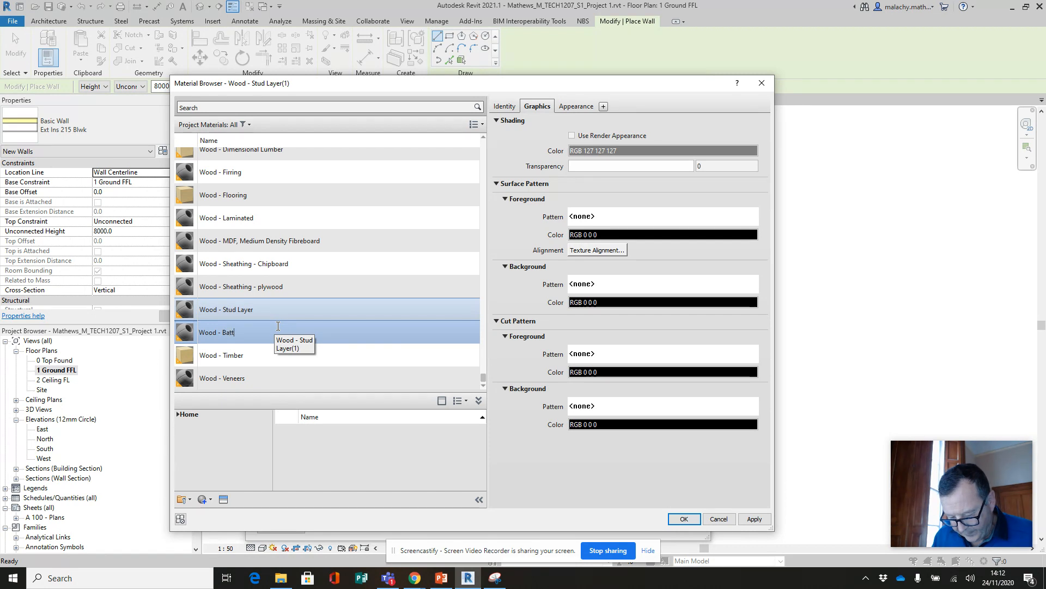
type("er 1")
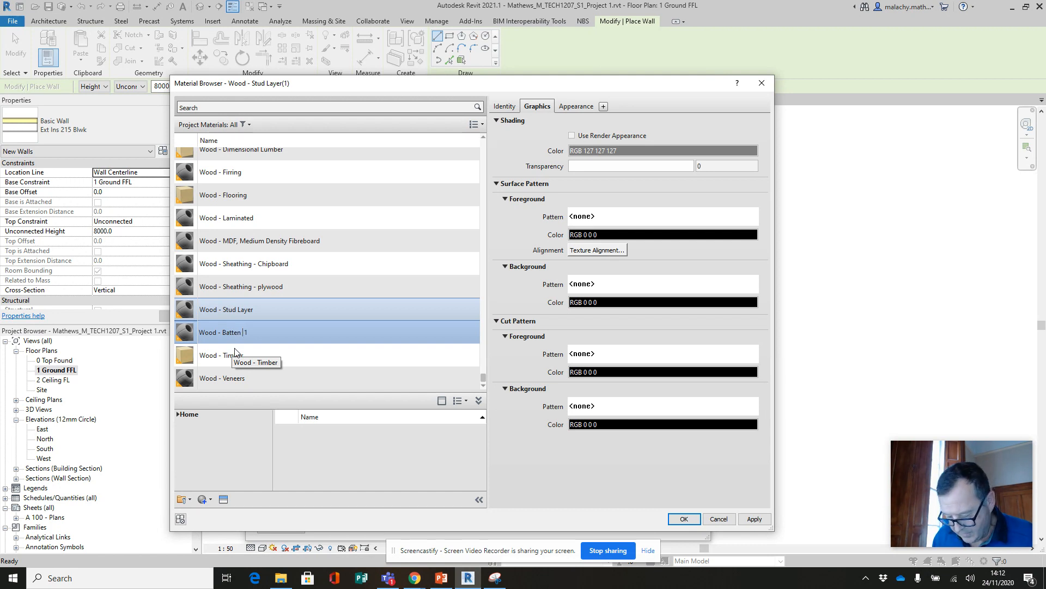
type("yer")
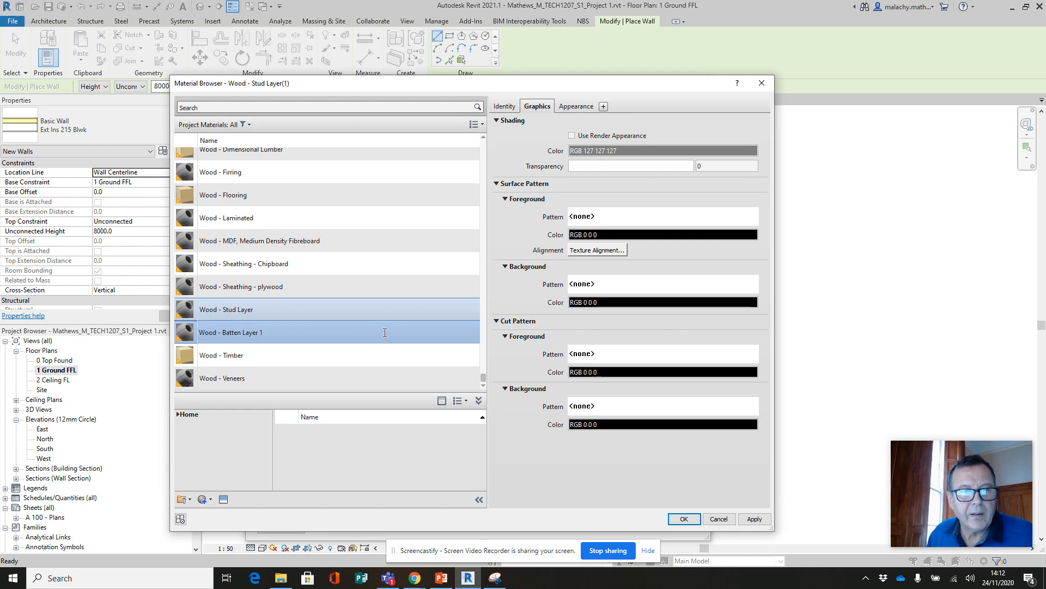
left_click(400, 358)
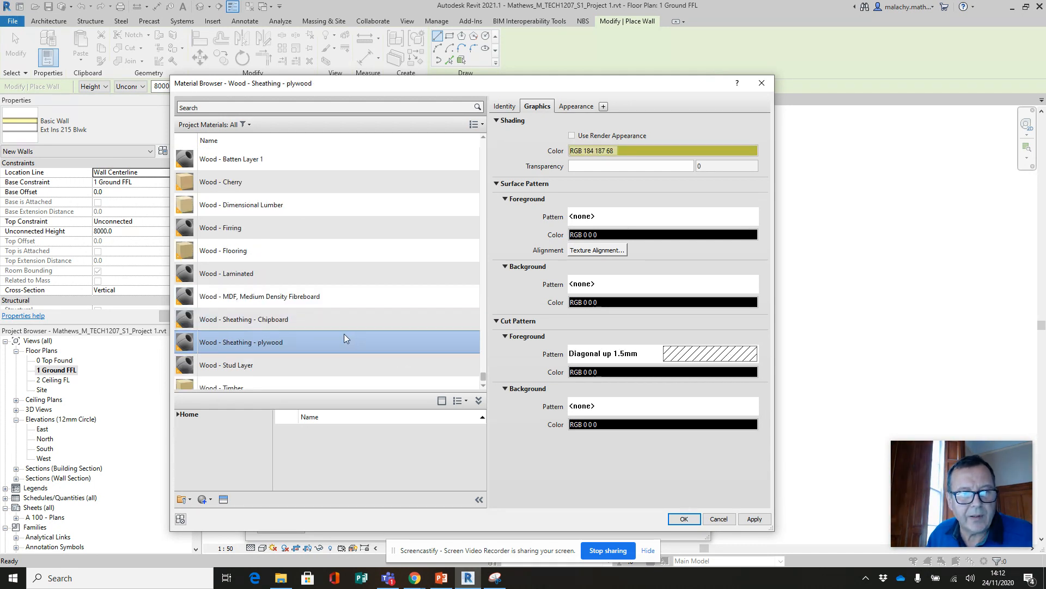
- Give the Wood - Batten Layer 1 material a <Solid fill> foreground cut pattern
scroll(353, 324, "down", 1)
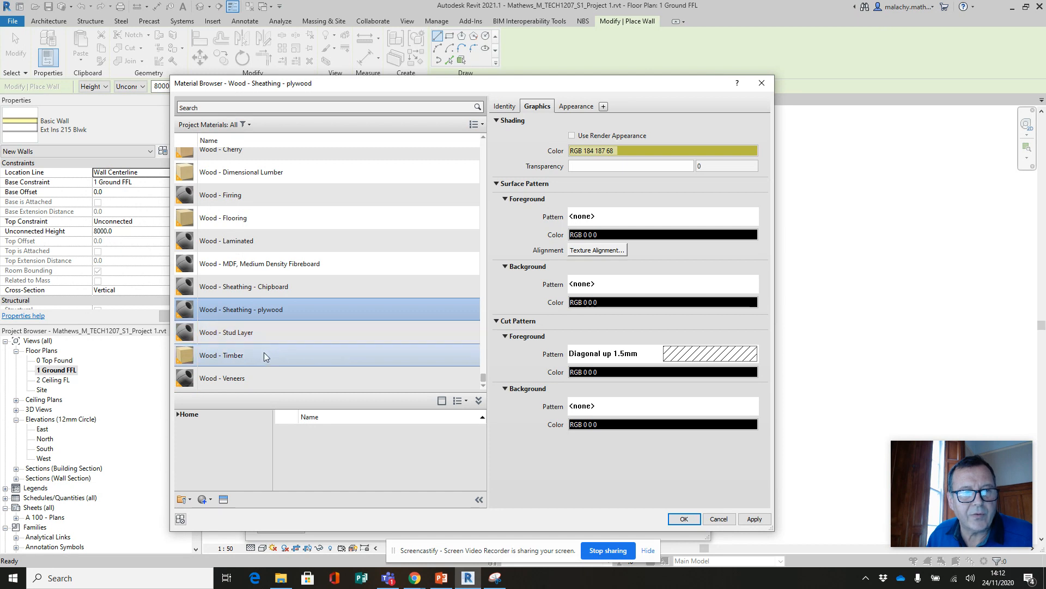
scroll(268, 231, "up", 3)
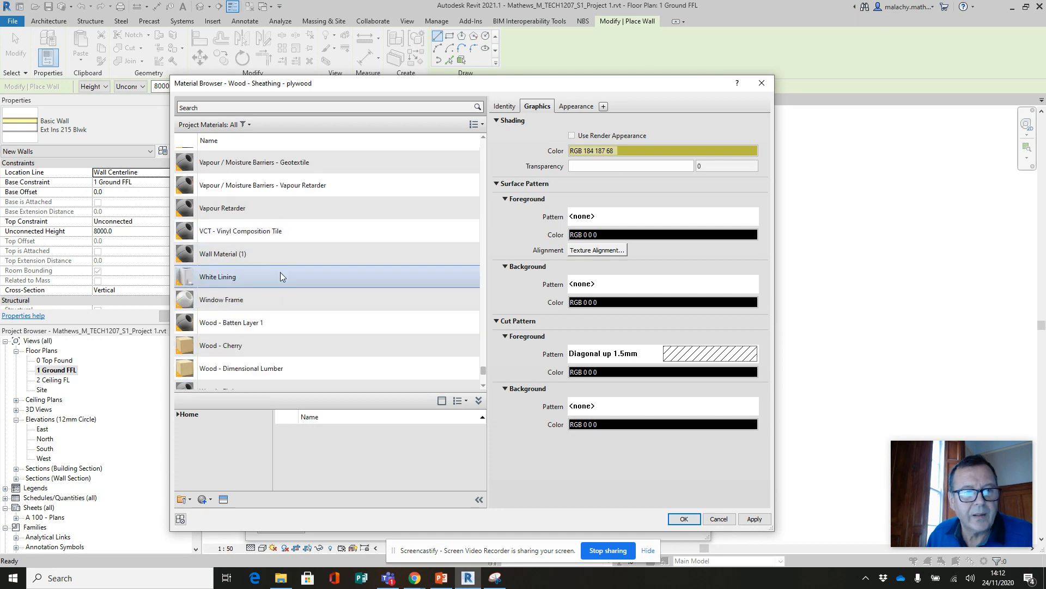
scroll(280, 272, "down", 2)
left_click(266, 194)
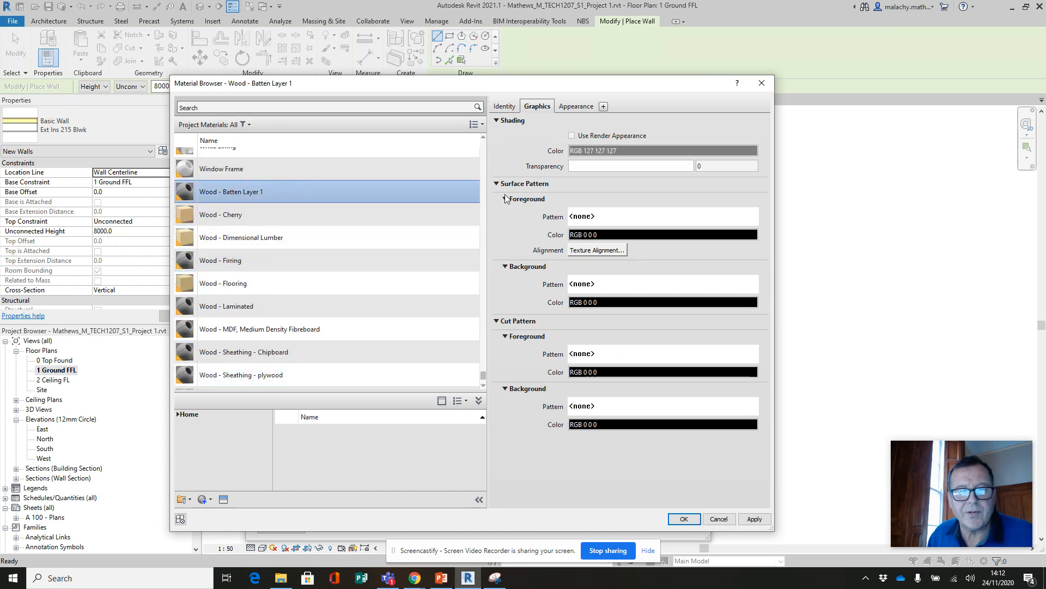
left_click(647, 355)
left_click(512, 283)
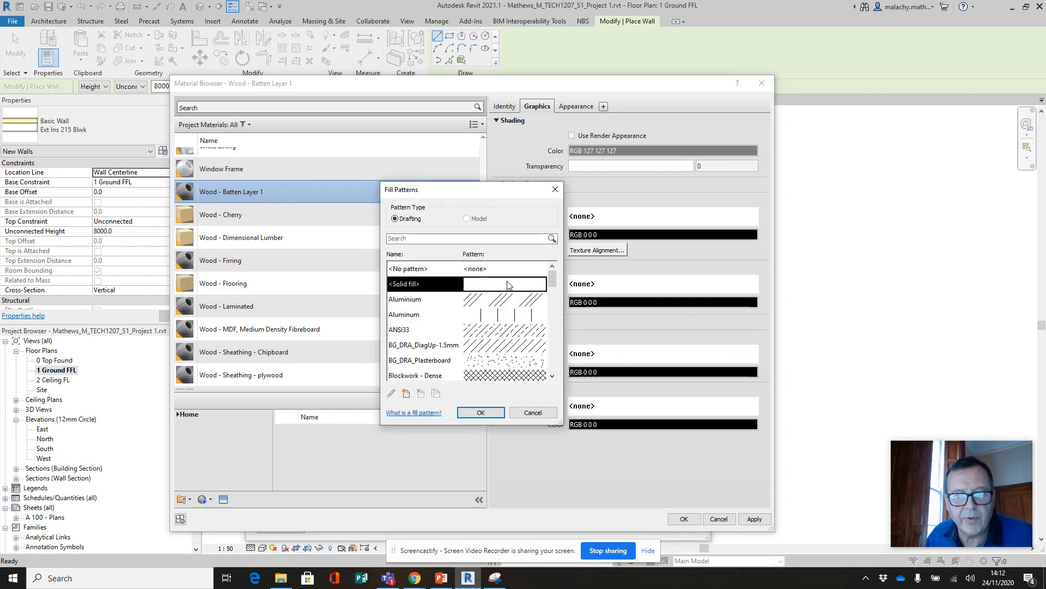
left_click(481, 413)
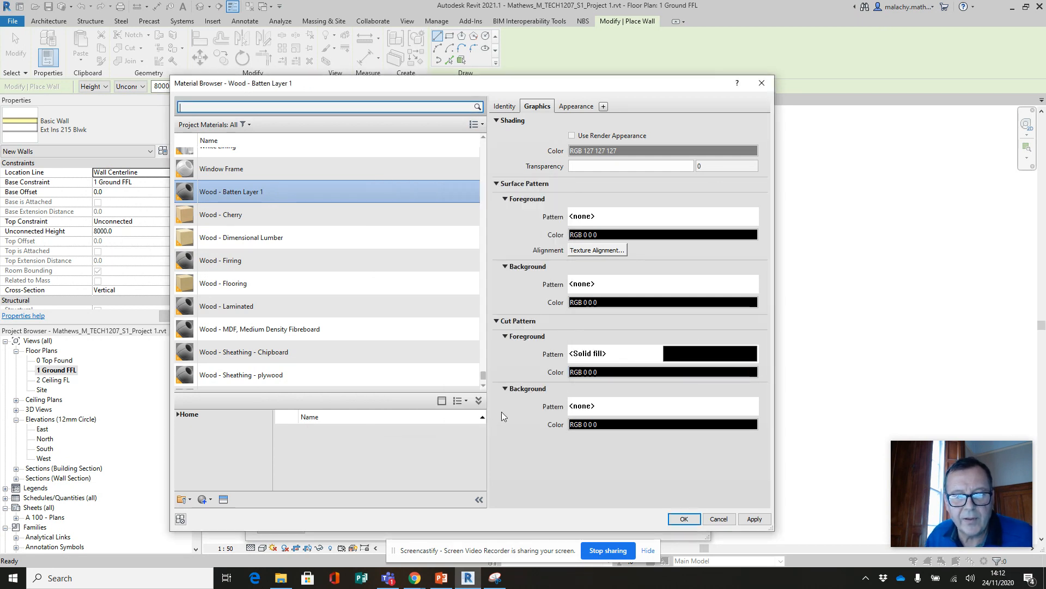
- Colour the batten material's foreground cut pattern grey, RGB 128 128 128, and assign the material to the new substrate layer
left_click(610, 373)
left_click(401, 289)
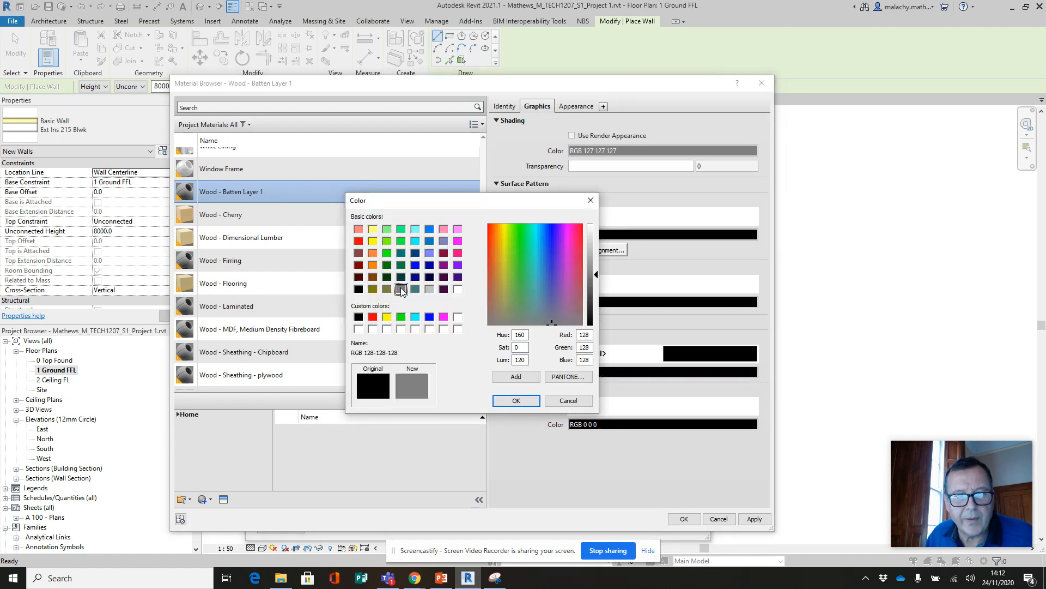
left_click(537, 401)
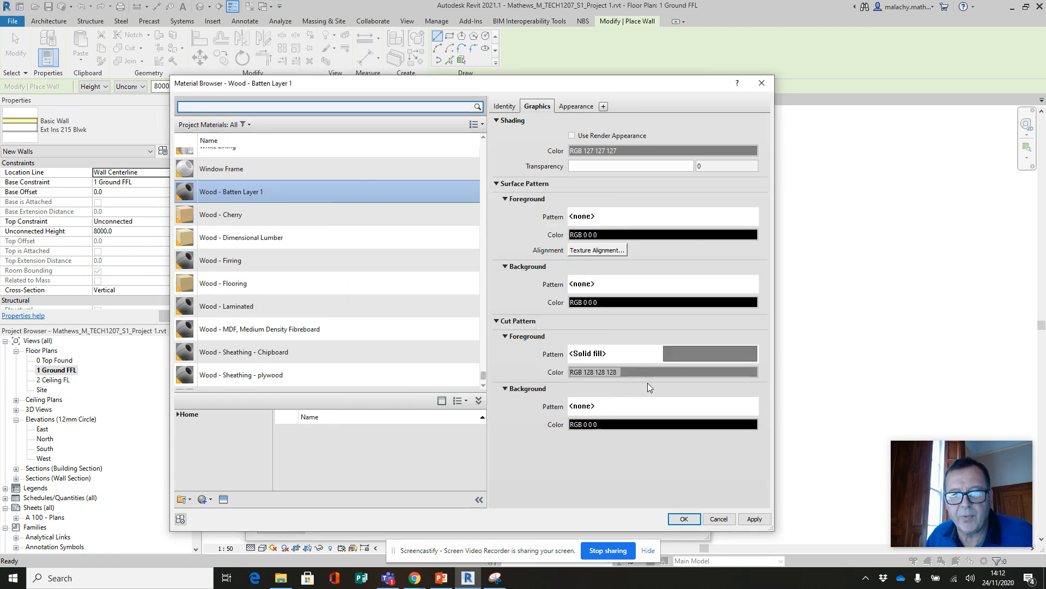
left_click(684, 519)
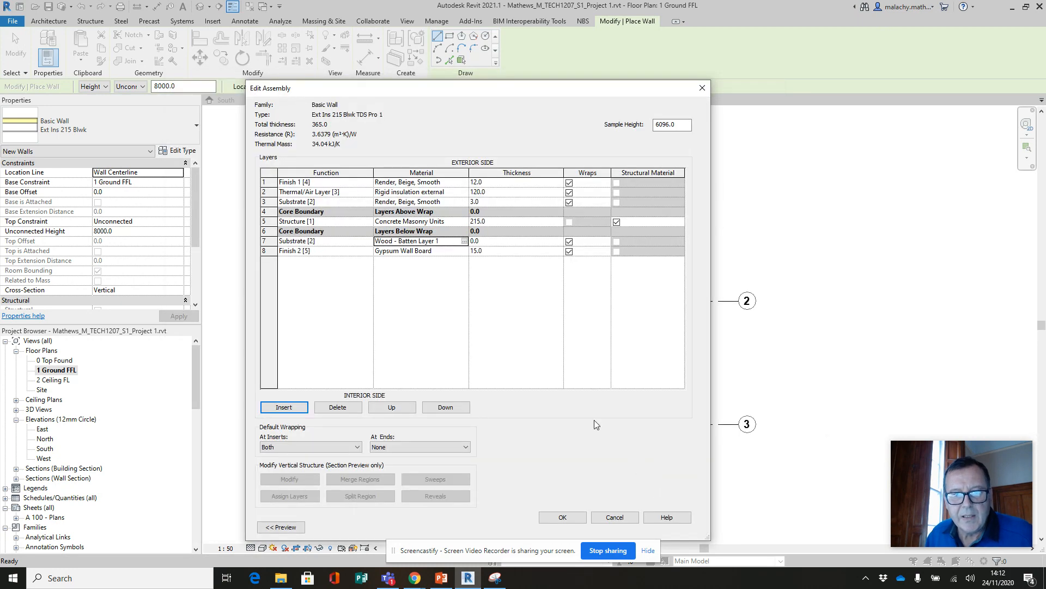
- Set the batten layer's thickness to 25 and turn off wrapping for the rigid insulation and both substrate layers
left_click(488, 241)
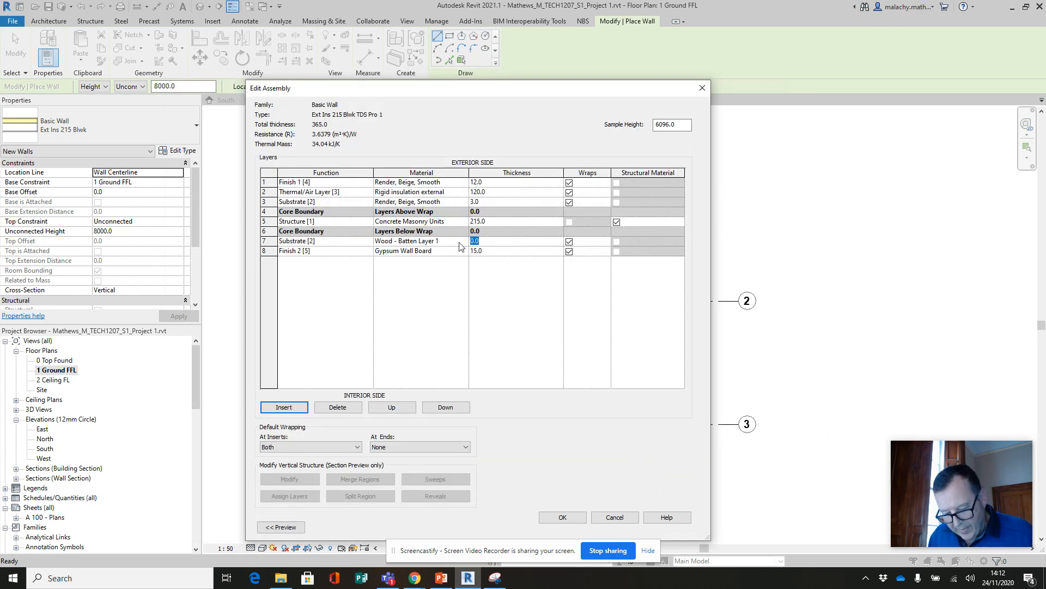
type("25")
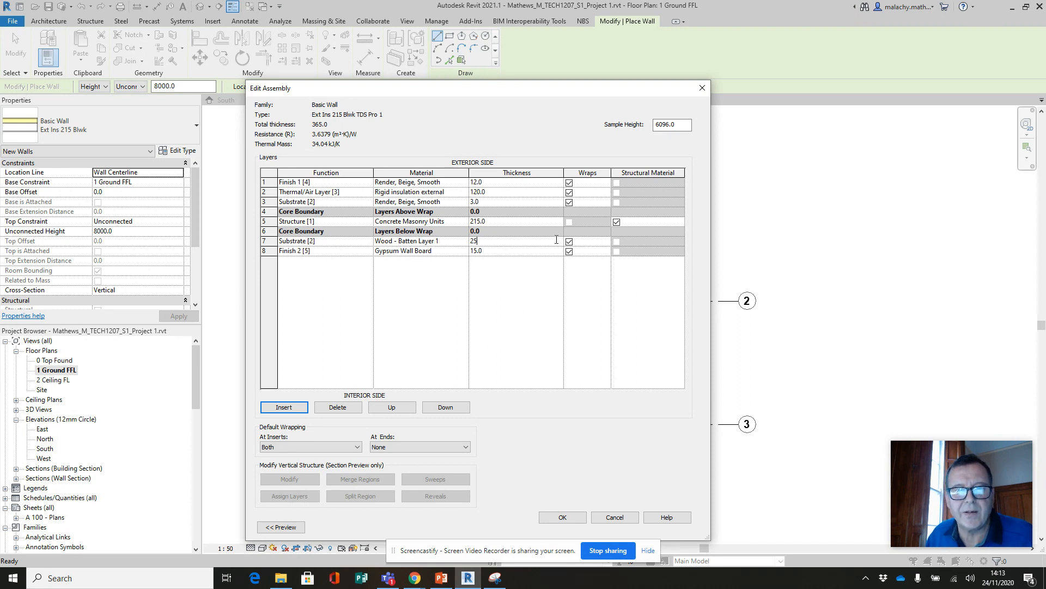
left_click(570, 203)
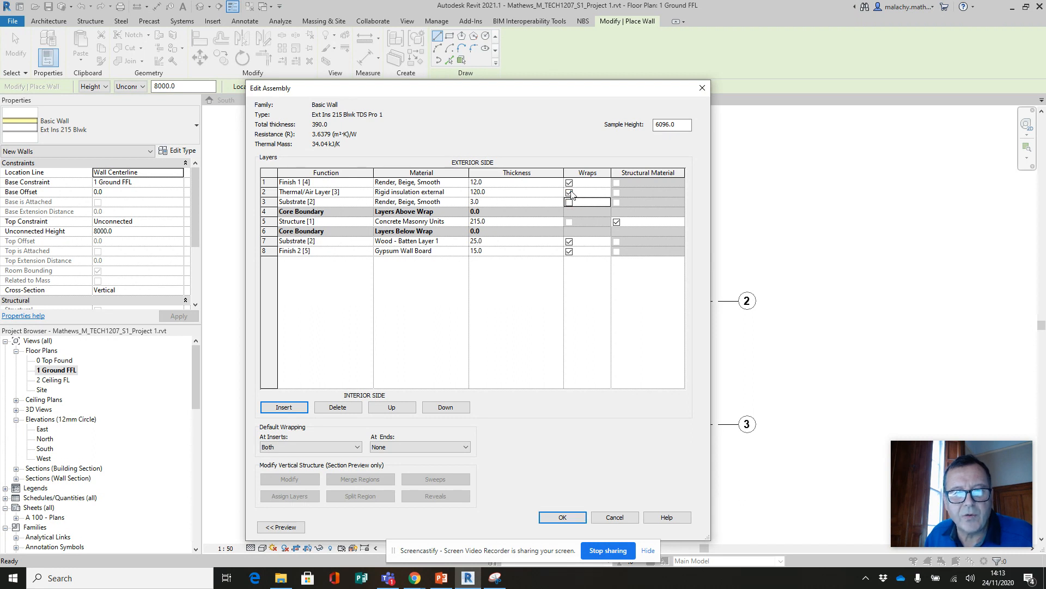
left_click(570, 192)
left_click(570, 241)
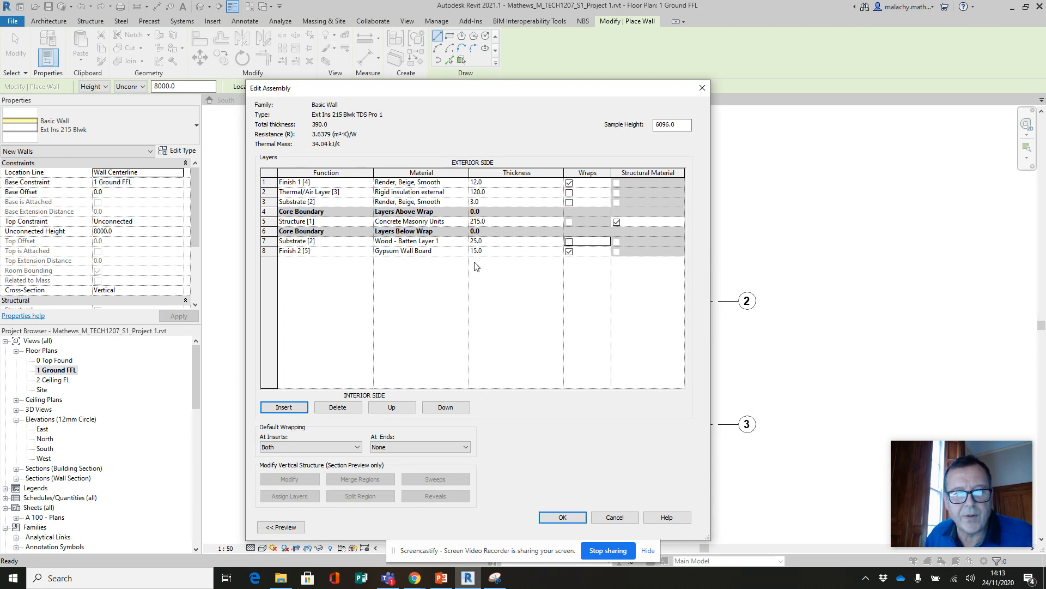
- Set the wall's default wrapping to Interior at inserts and Exterior at ends
left_click(351, 451)
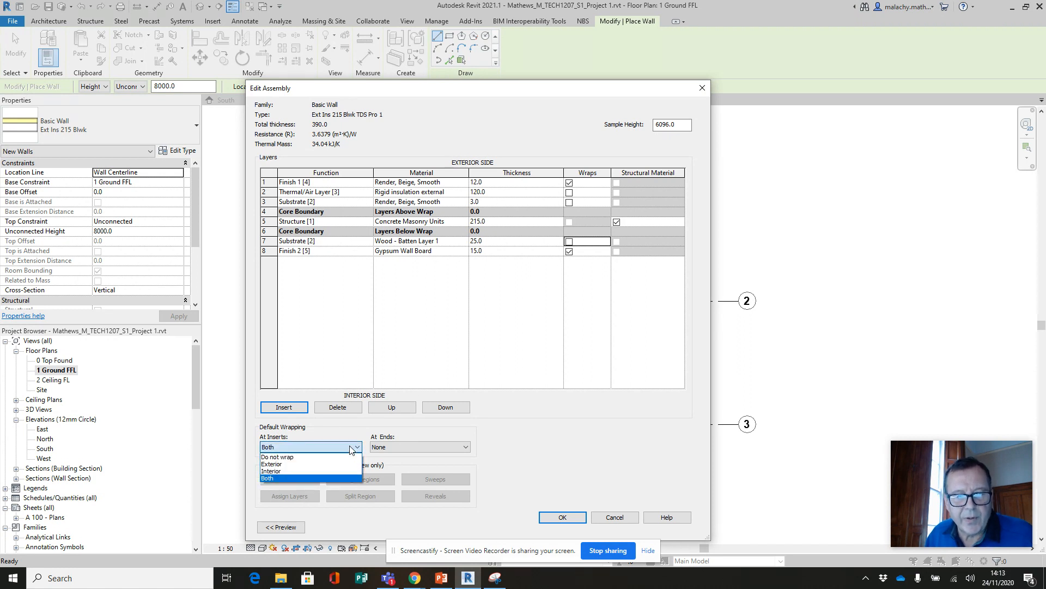
left_click(290, 472)
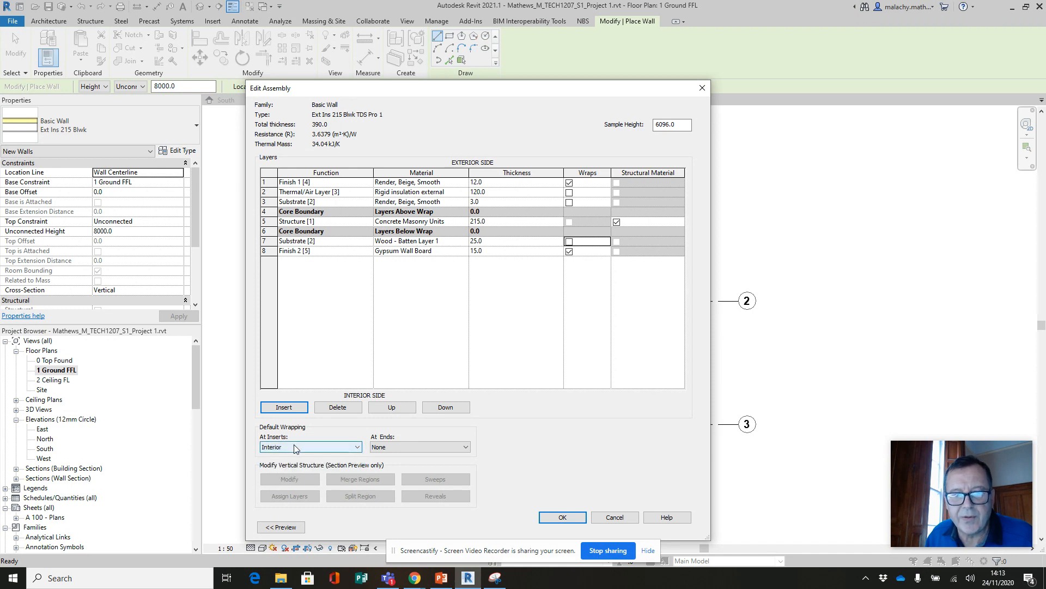
left_click(465, 447)
left_click(416, 465)
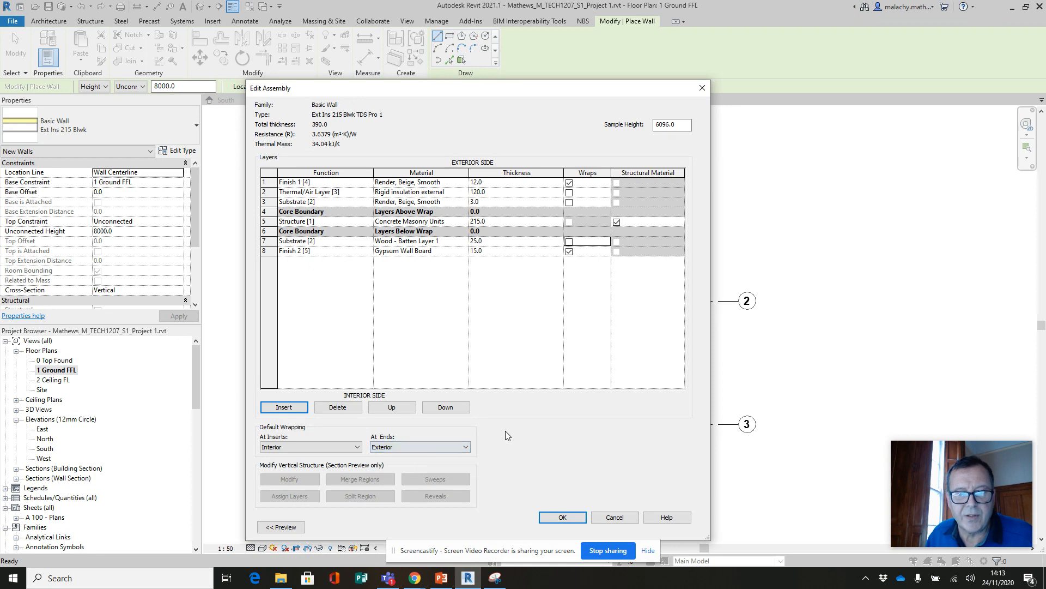
- Preview the wall assembly, set the default wrapping at inserts to Both, and accept the structure and type properties
left_click(280, 528)
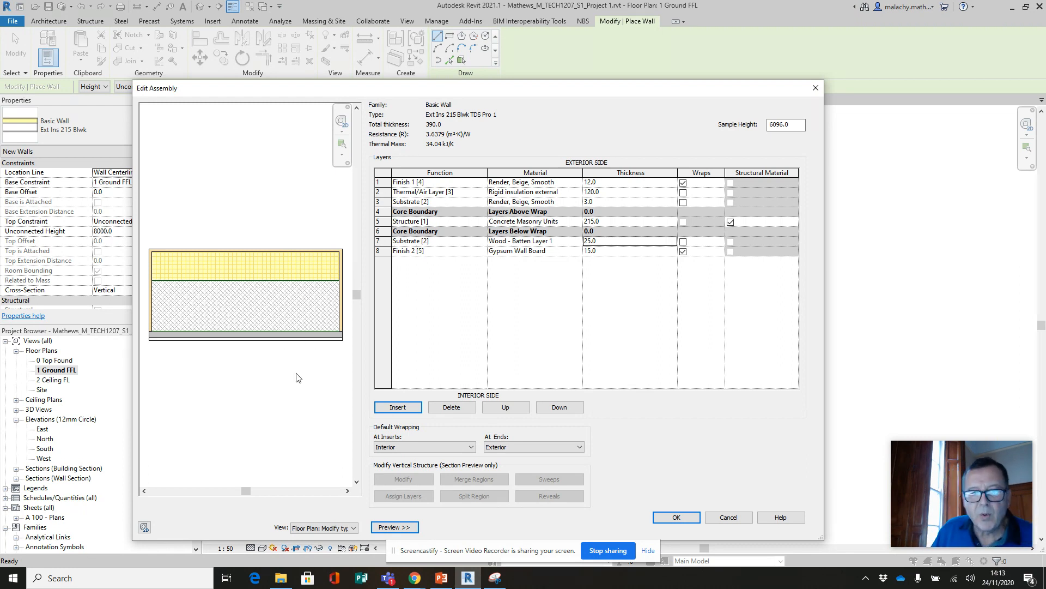
left_click(470, 448)
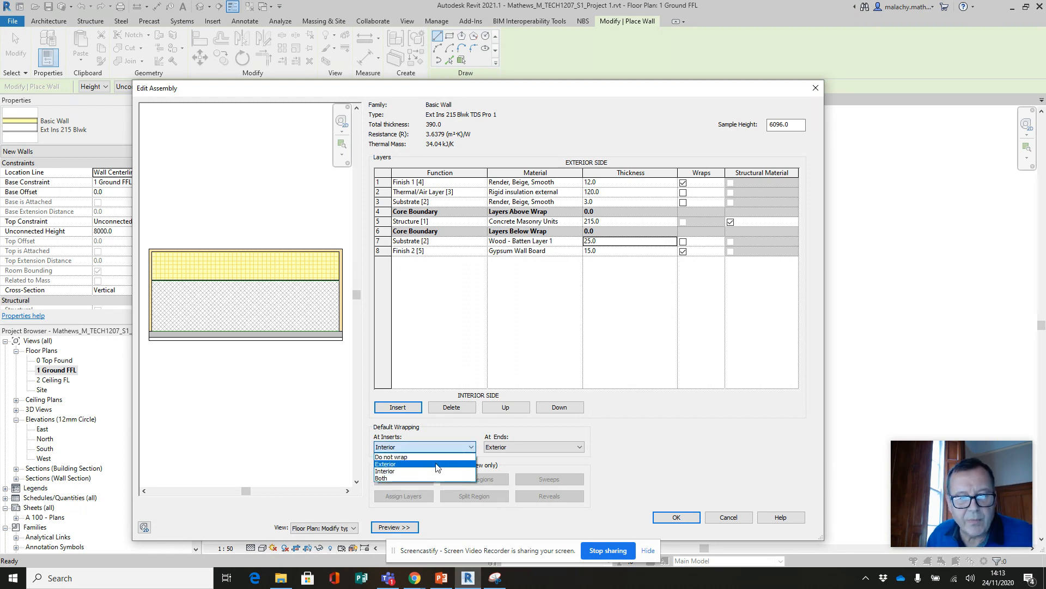
left_click(399, 478)
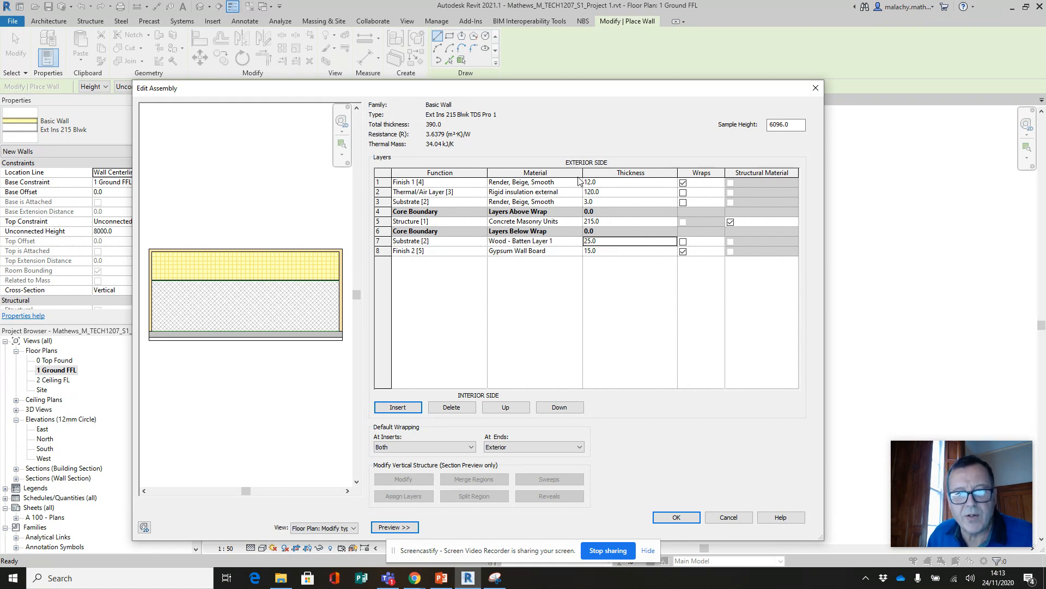
left_click(677, 518)
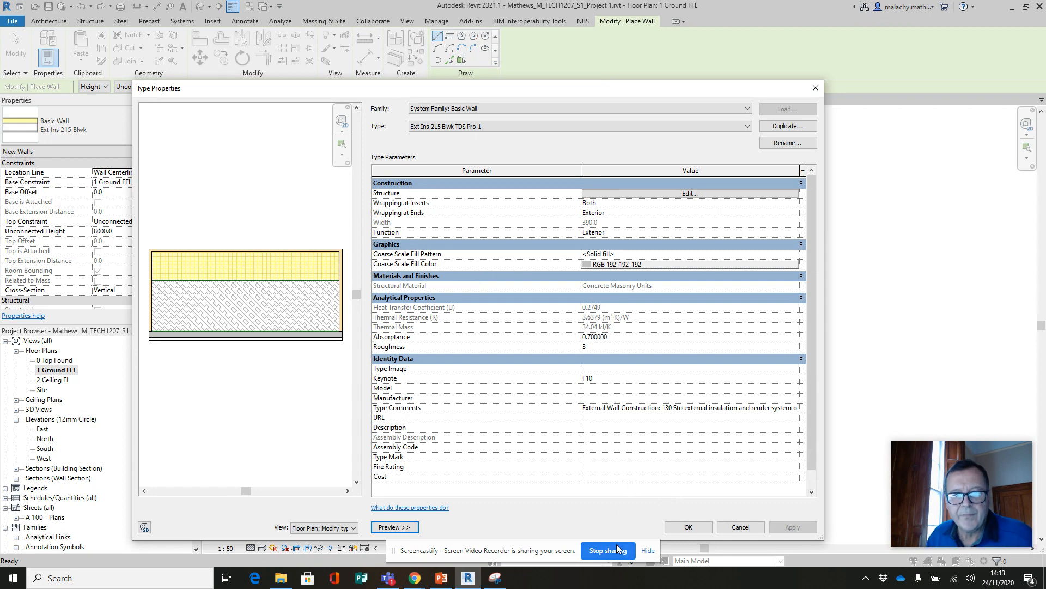
left_click(688, 527)
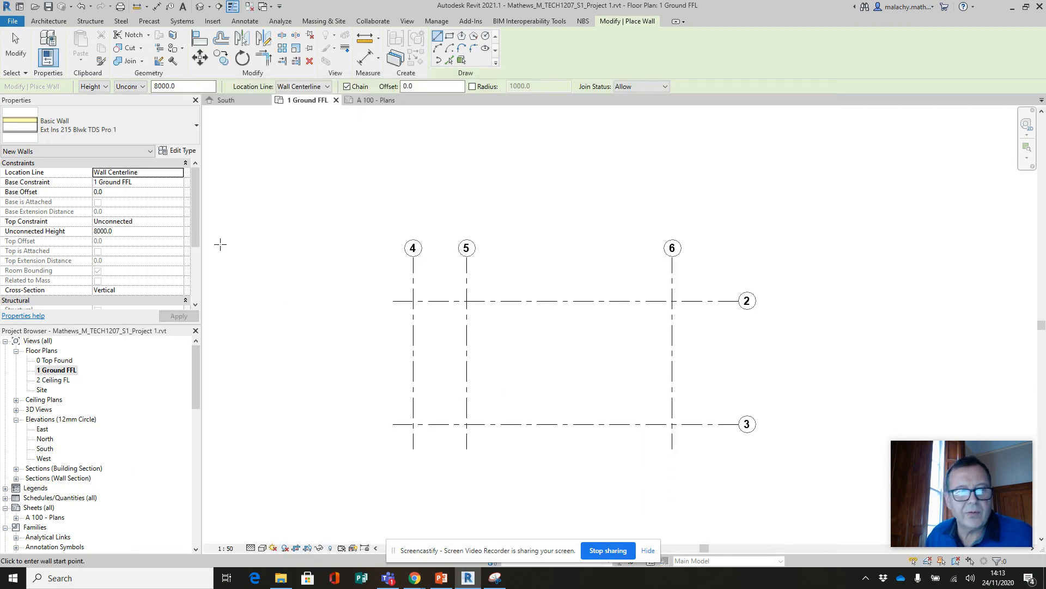
- Move the wall construction text in the Ext Ins 215 Blwk TDS Pro 1 type properties from Type Comments to Description, leaving Type Comments empty
left_click(178, 151)
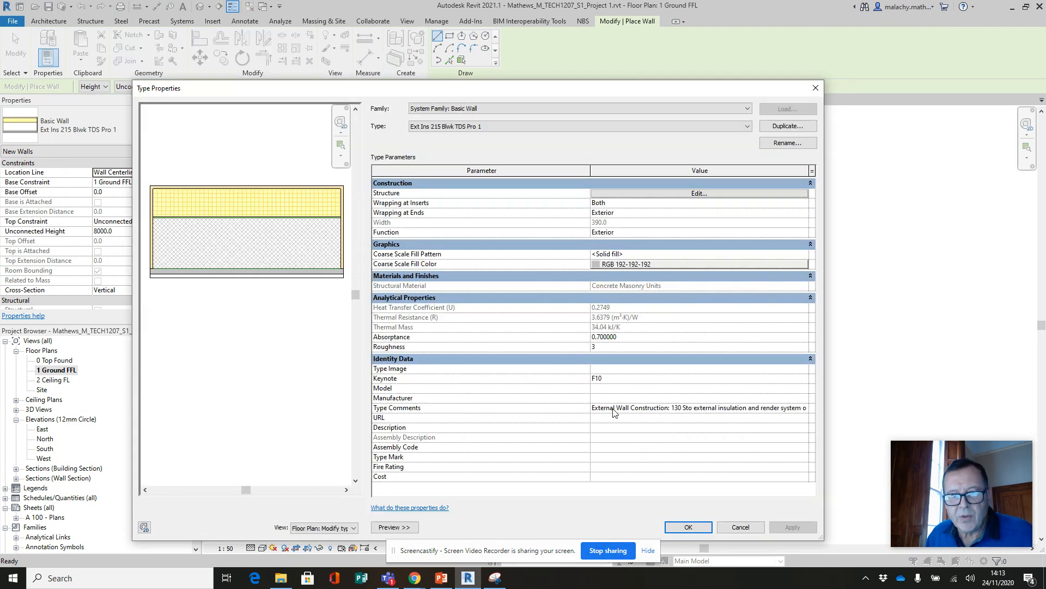
left_click(606, 401)
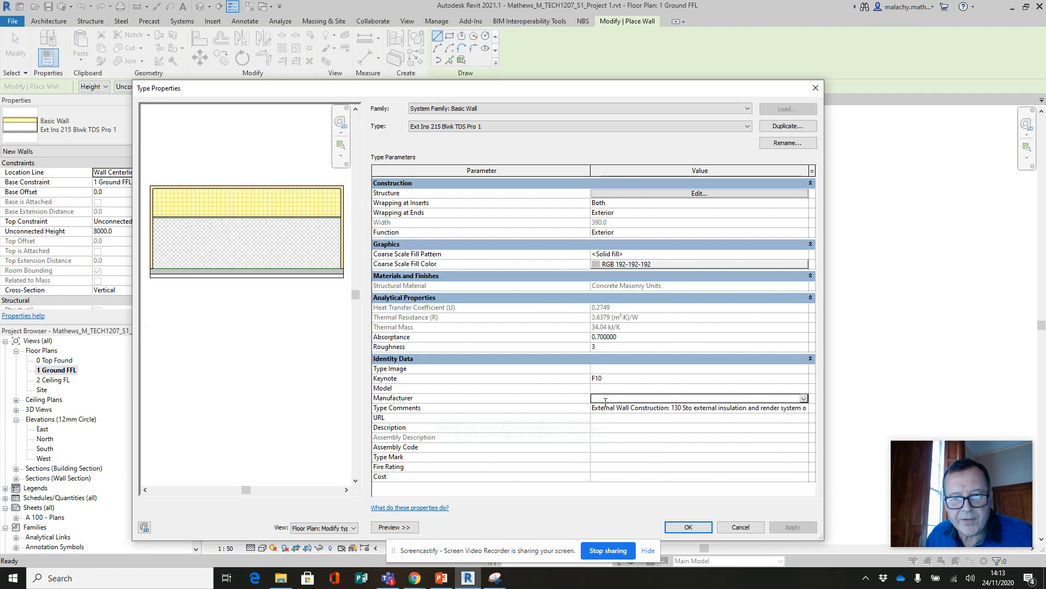
left_click(595, 413)
left_click_drag(593, 409, 816, 409)
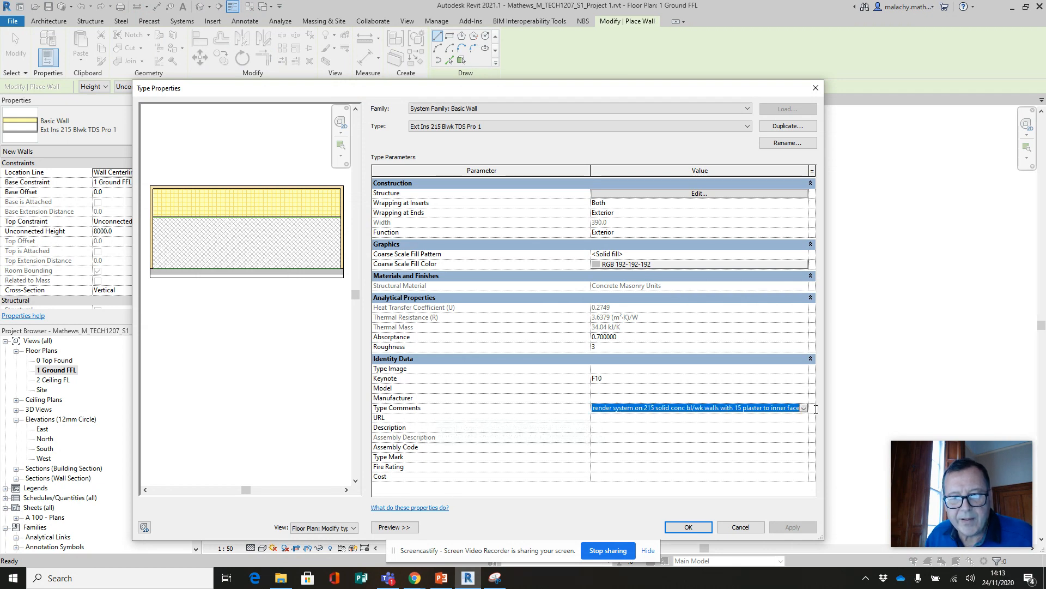
type("E")
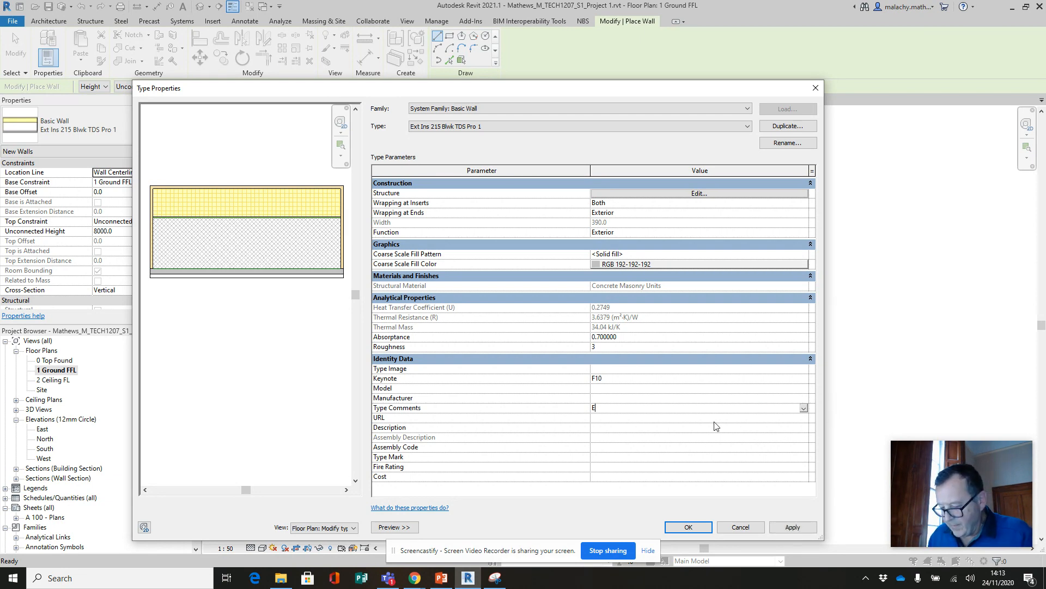
key("BackSpace")
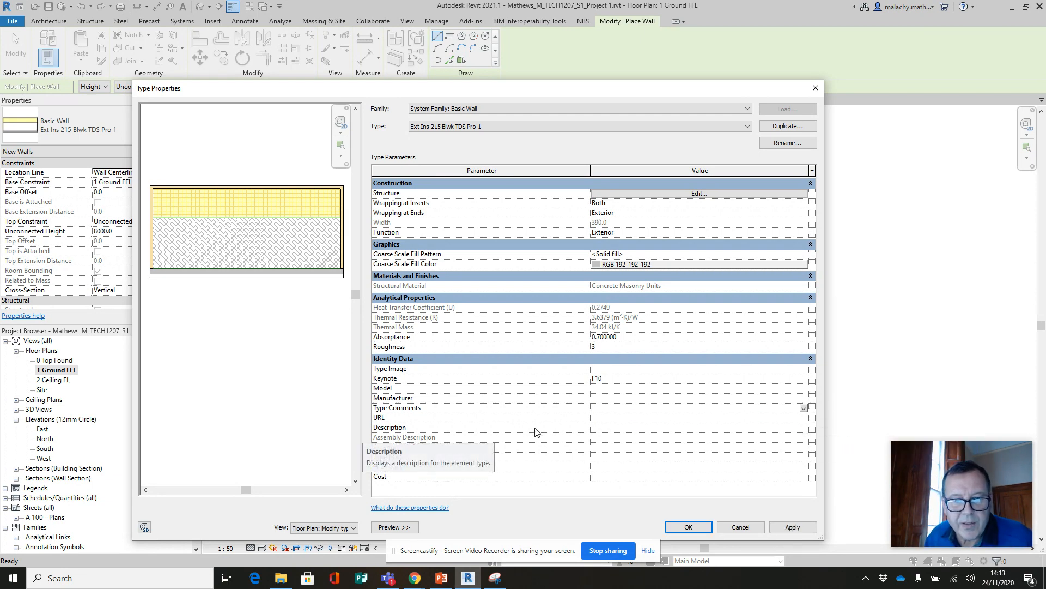
left_click(603, 427)
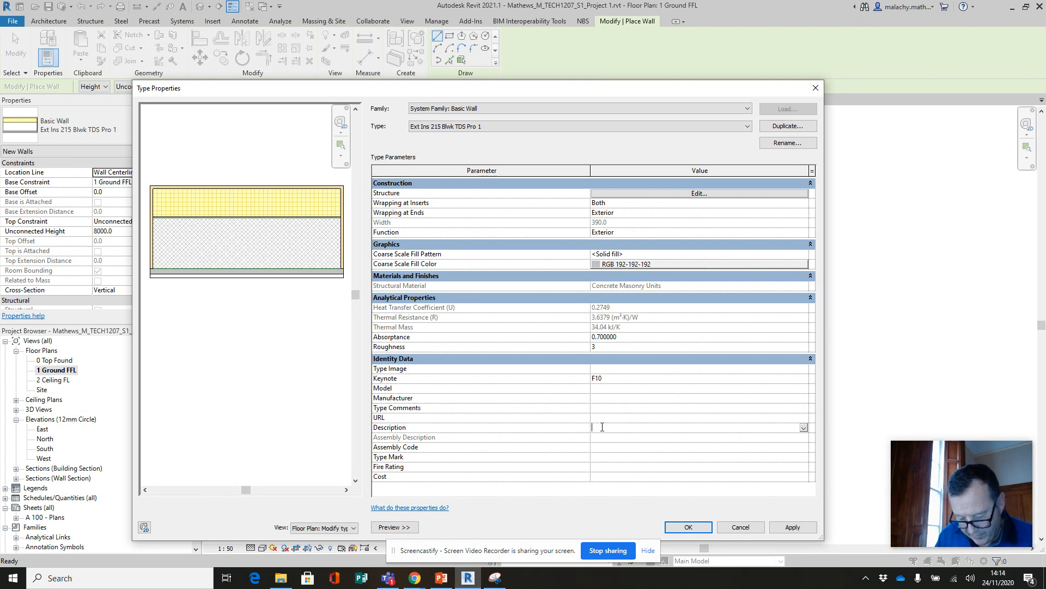
type("render system on 215 solid conc bl/wk walls with 15 plaster to inner face")
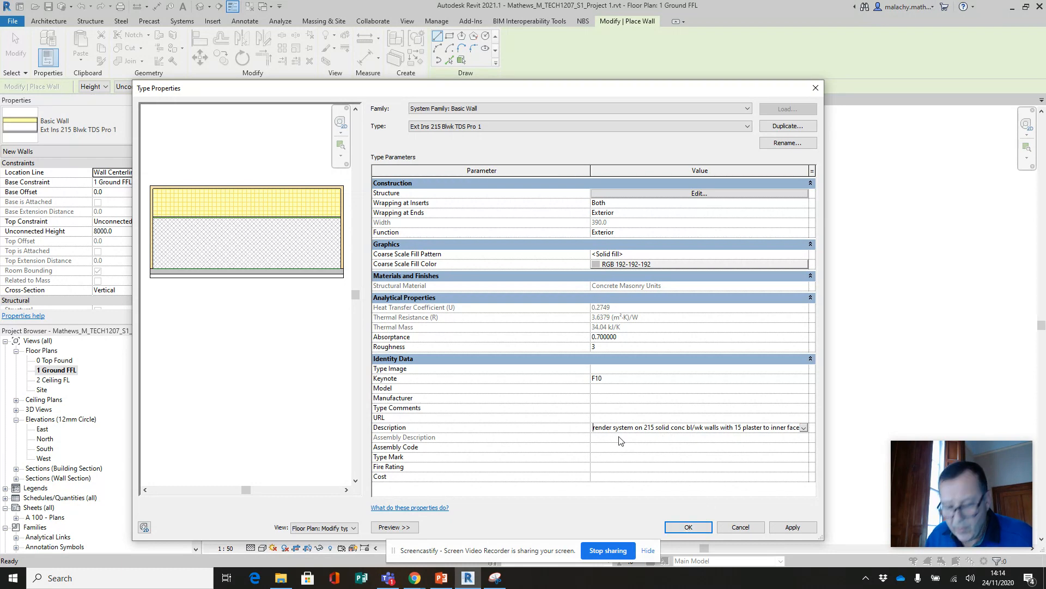
- Insert the missing capital E at the very beginning of the Description text so it starts with External Wall Construction
key("Left")
key("Left")
key("Left")
key("Left")
key("Left")
key("Left")
key("Left")
key("Left")
key("Left")
key("Left")
key("Left")
key("Left")
key("Left")
key("Left")
key("Left")
key("Left")
key("Left")
key("Left")
key("Left")
key("Left")
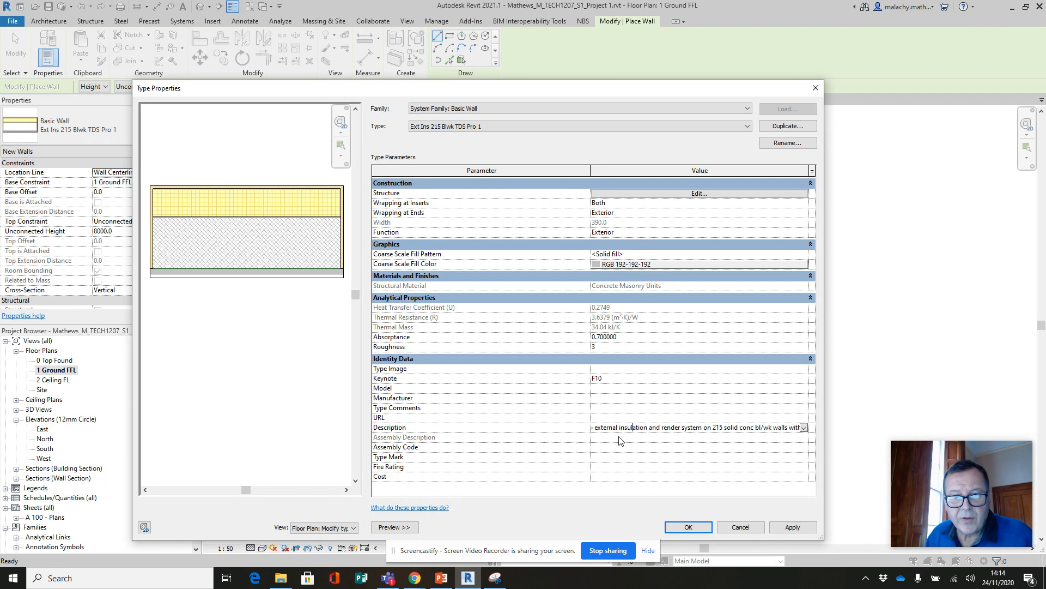
key("Left")
key("Left")
key("Left")
key("Left")
key("Left")
key("Left")
key("Left")
key("Left")
key("Left")
key("Left")
key("Left")
key("Left")
key("Left")
key("Left")
key("Left")
key("Left")
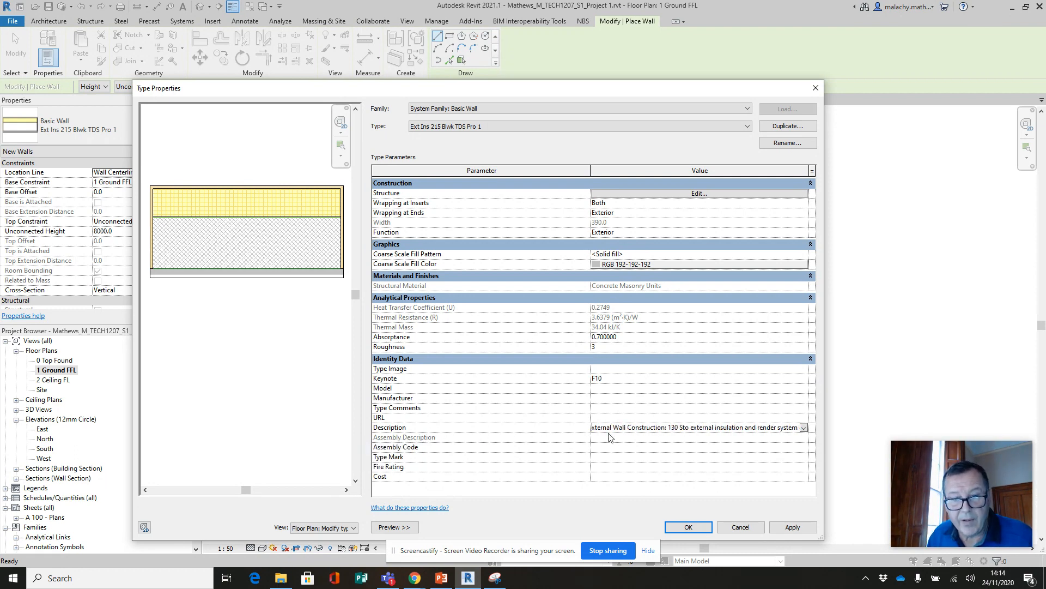
key("Left")
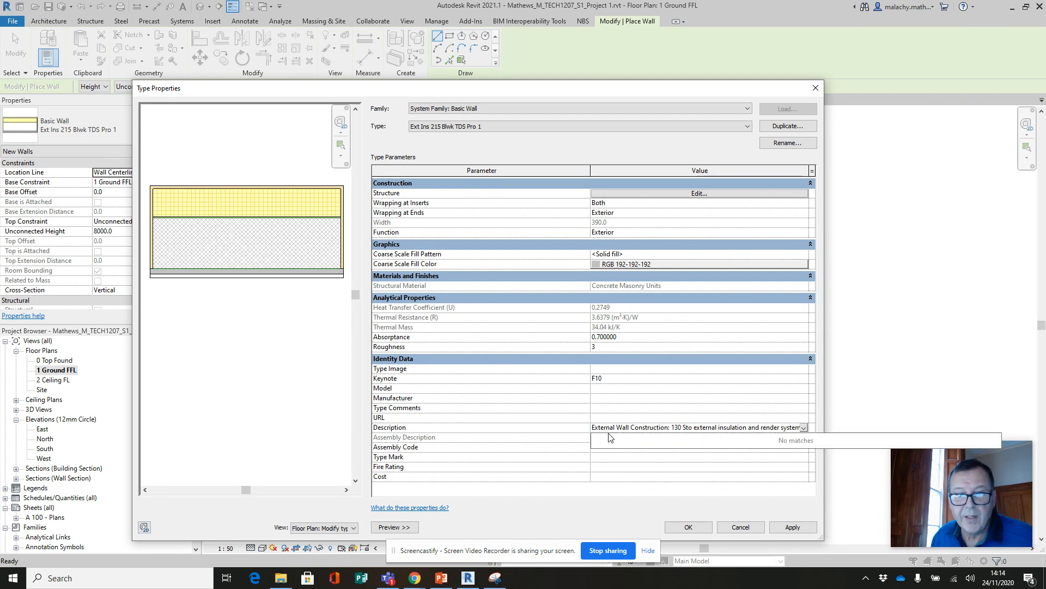